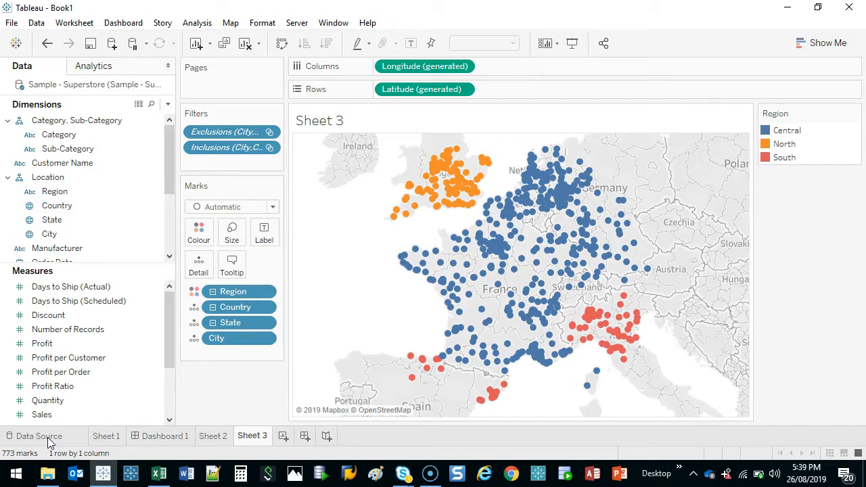
Open Sheet 1 and remove all filters from the sales table
click(106, 436)
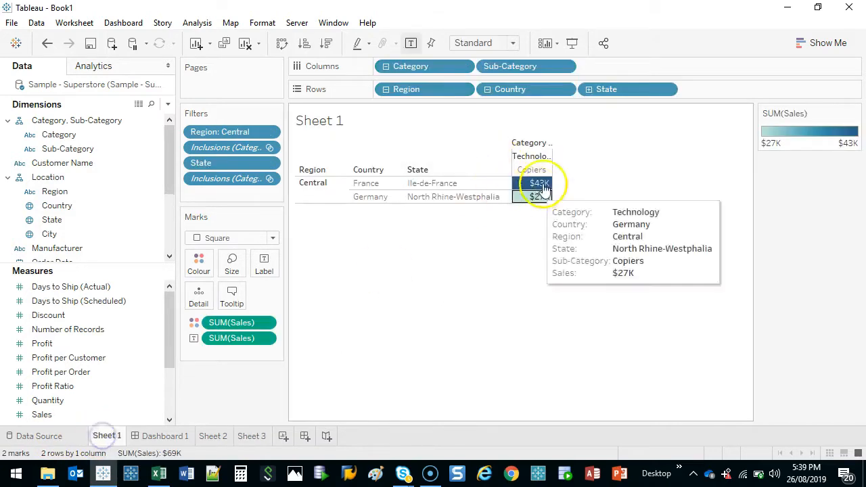
click(516, 184)
drag(232, 178, 238, 364)
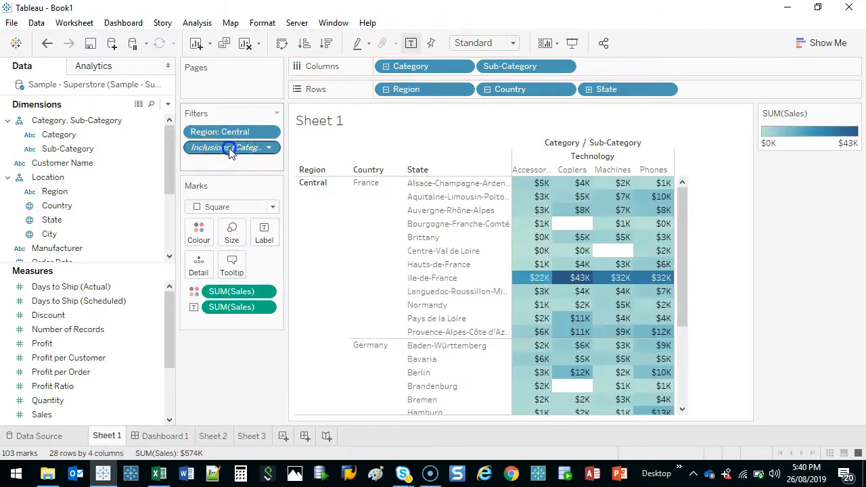
drag(232, 147, 263, 363)
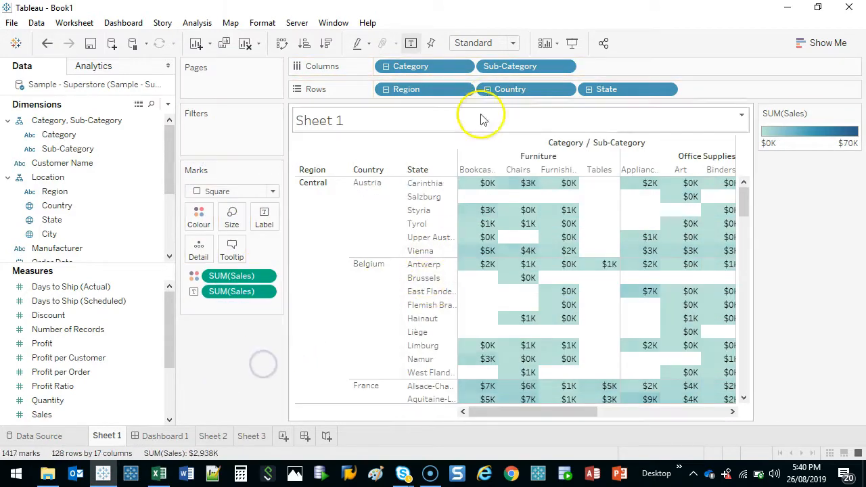
Remove the SUM(Sales) text labels from the marks and fit the sheet to Entire View
drag(233, 292, 224, 352)
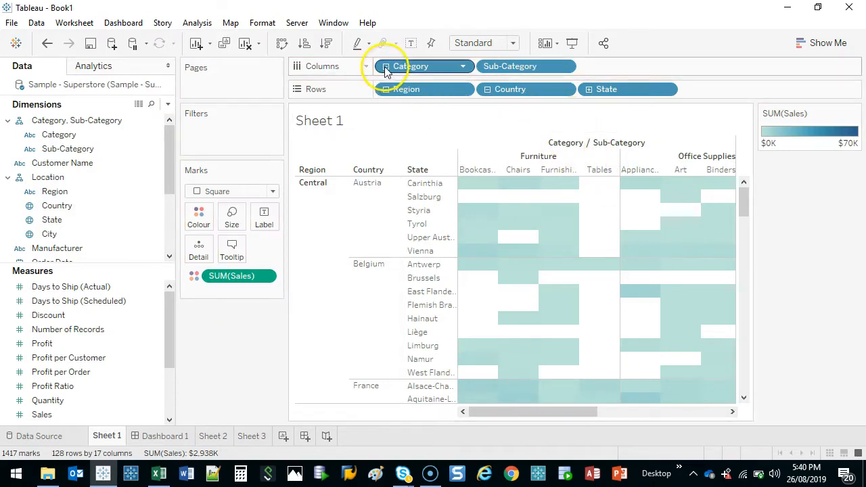
click(497, 43)
click(486, 90)
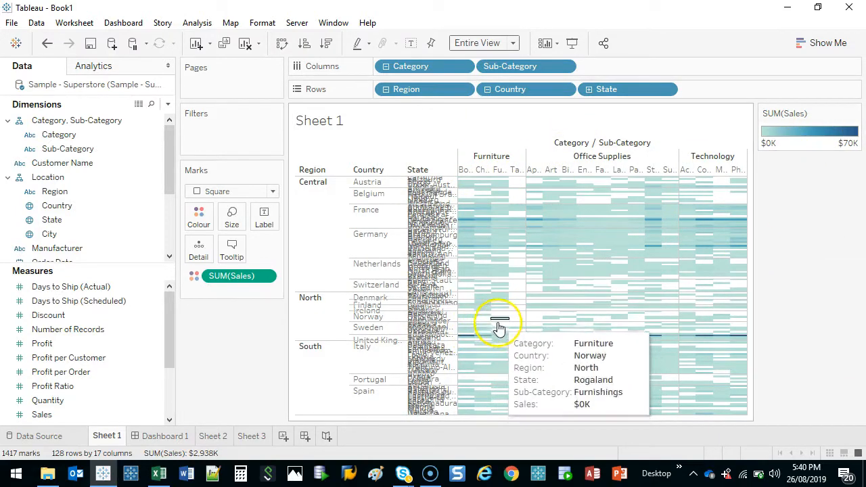
click(74, 23)
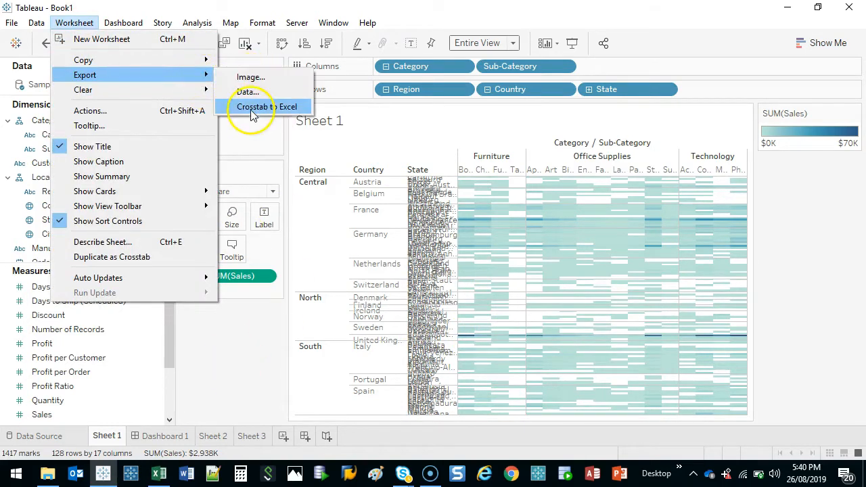
click(246, 354)
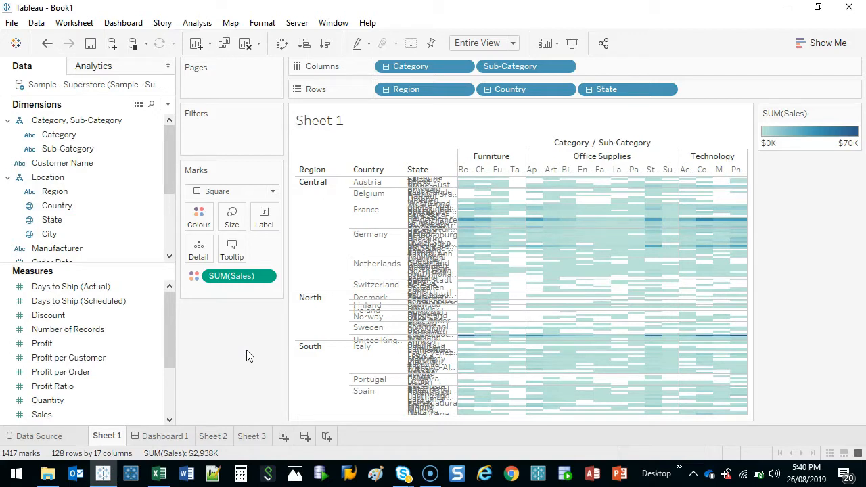
Collapse the Country level on Rows to drop State, and select all marks in the heat map
click(487, 89)
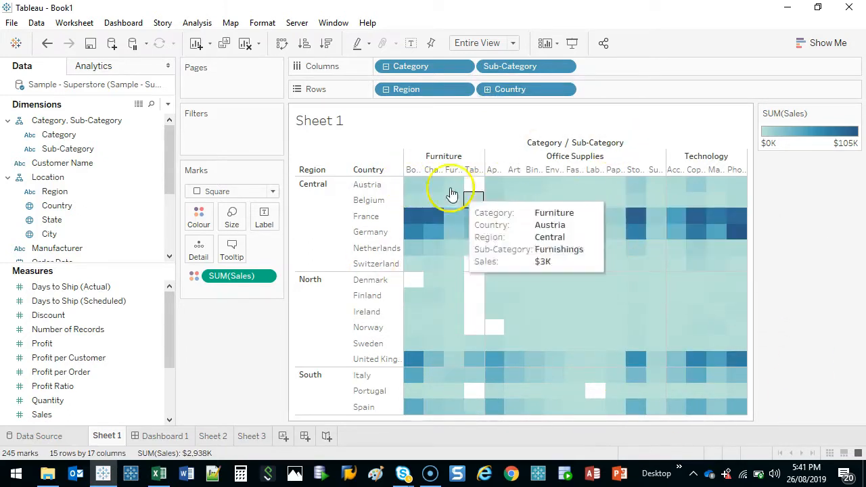
drag(413, 217, 738, 248)
click(803, 266)
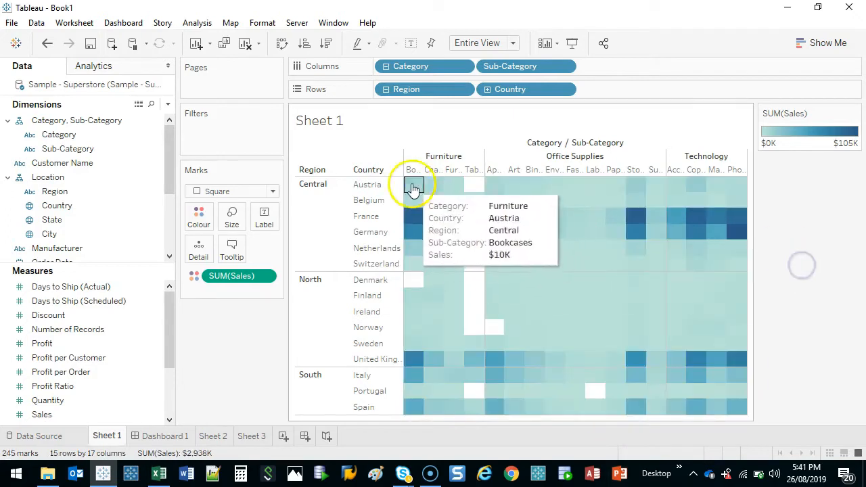
drag(413, 189, 781, 426)
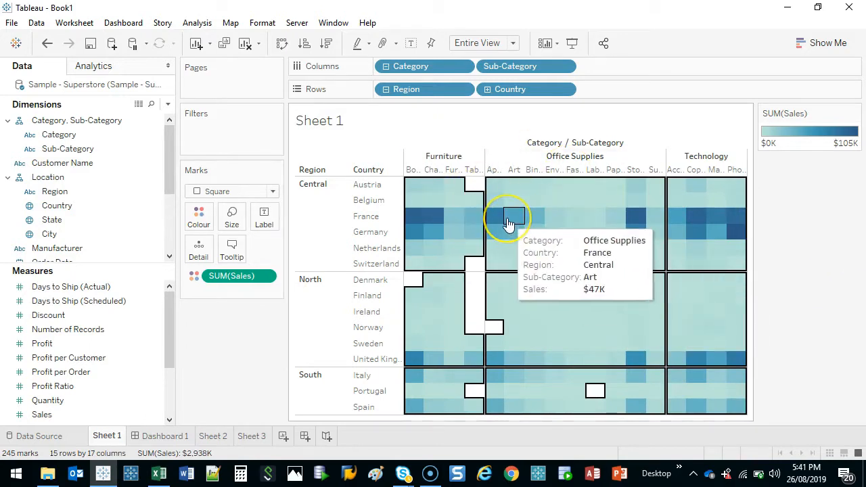
mouse_move(509, 225)
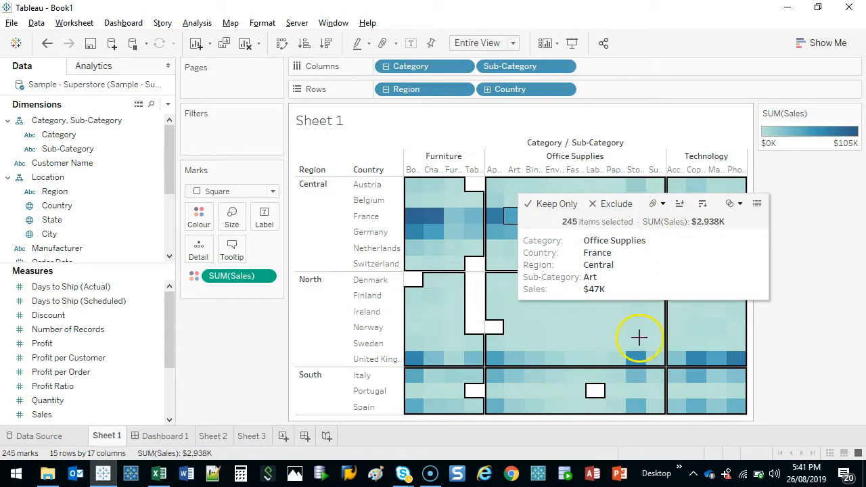
mouse_move(577, 196)
mouse_down()
mouse_move(542, 226)
mouse_move(575, 192)
mouse_up()
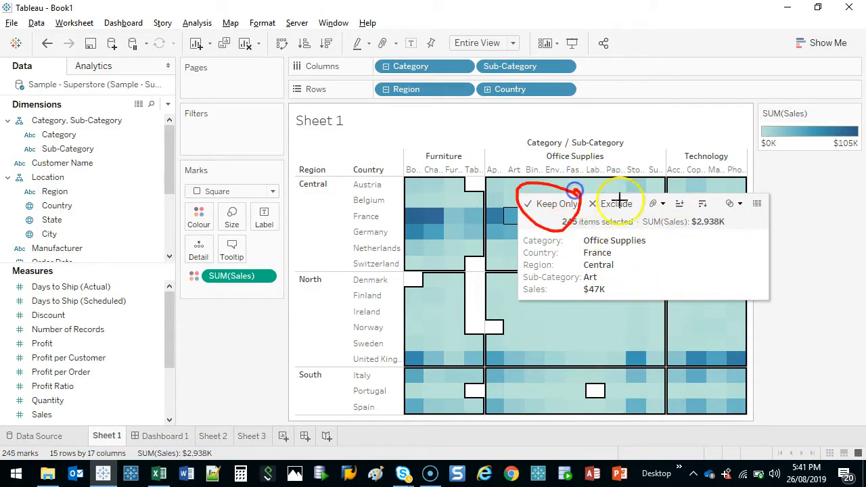
mouse_move(637, 195)
mouse_down()
mouse_move(580, 191)
mouse_move(627, 197)
mouse_up()
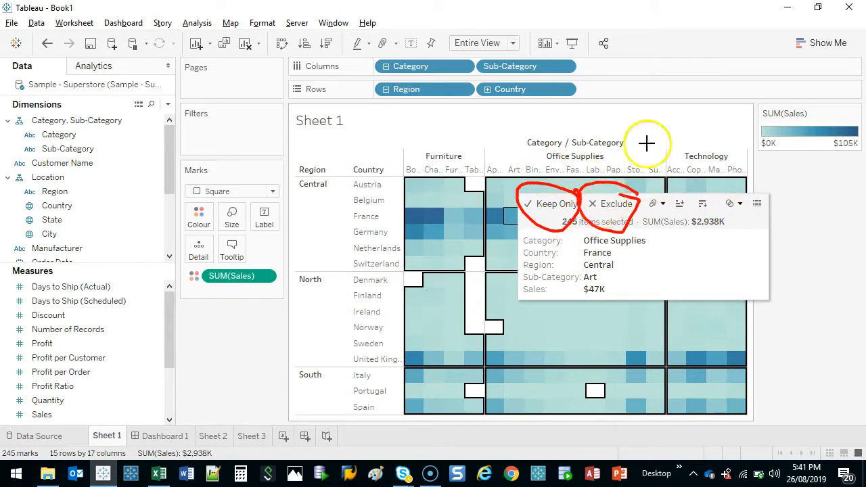
mouse_move(771, 194)
mouse_down()
mouse_move(749, 197)
mouse_move(771, 195)
mouse_up()
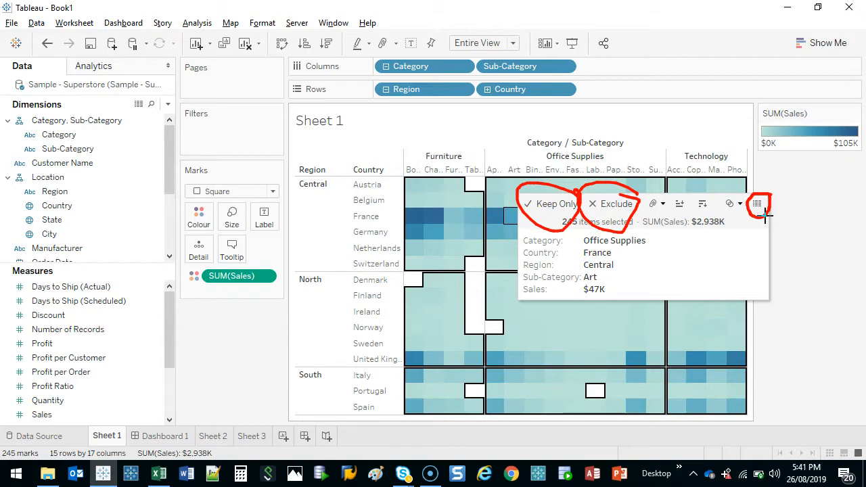
key(Escape)
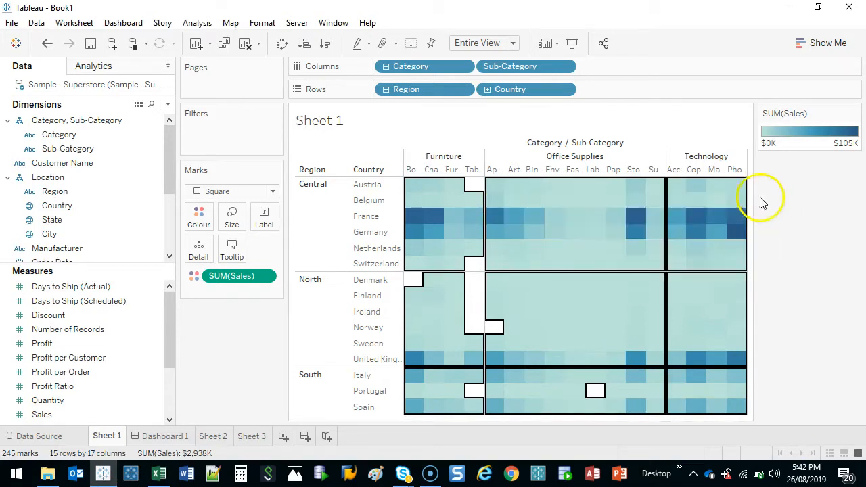
Open the underlying data of all selected marks and move the data window away to uncover the heat map
mouse_move(526, 222)
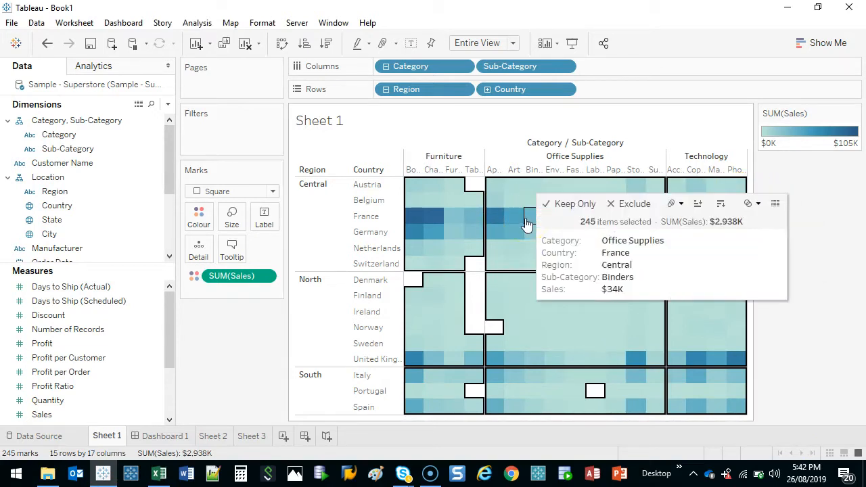
click(776, 203)
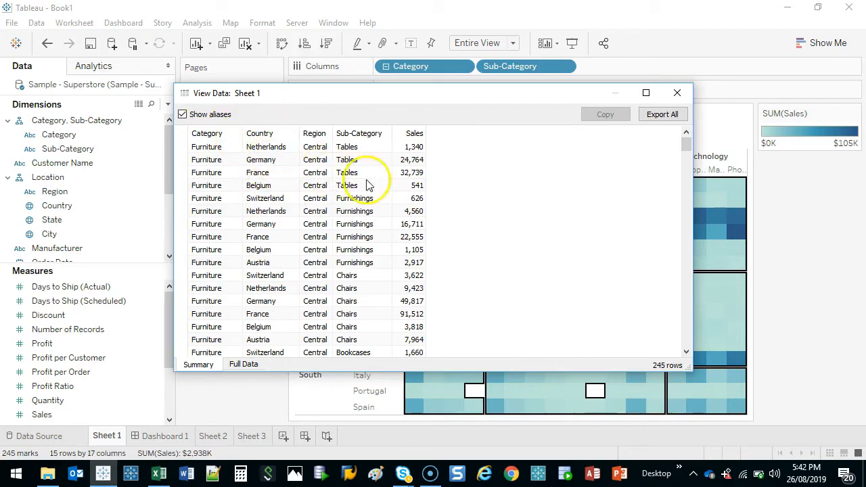
click(646, 93)
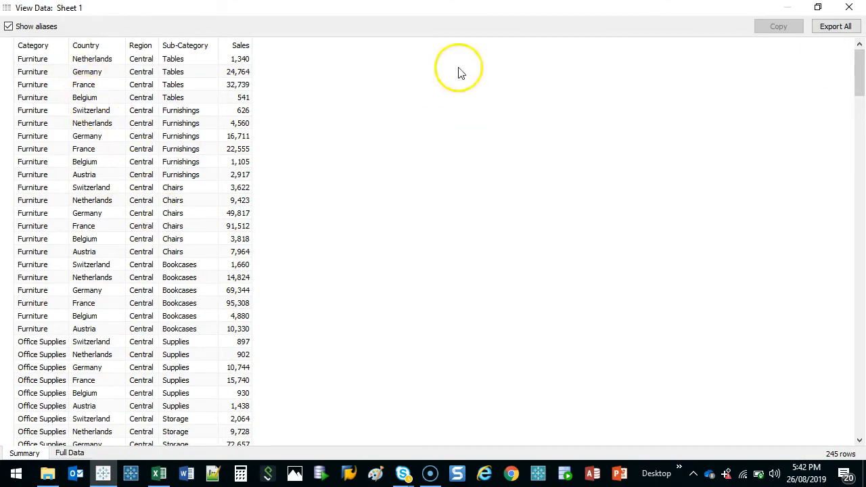
drag(454, 8, 512, 412)
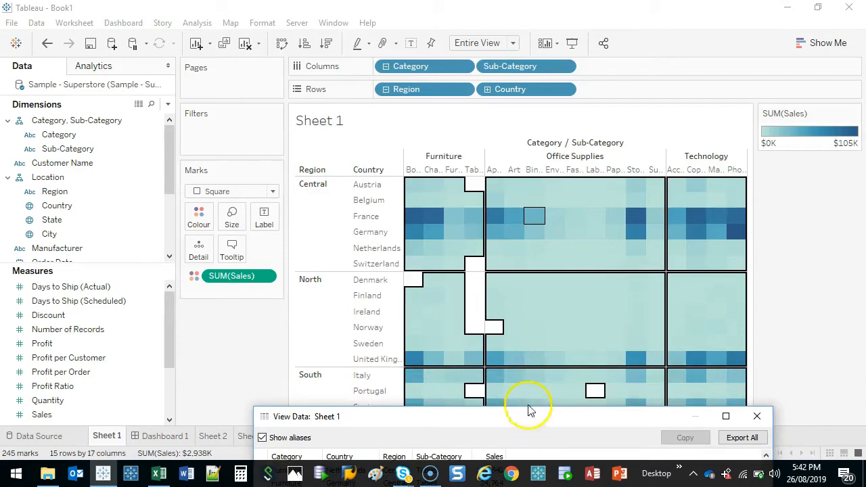
key(ctrl+shift+d)
mouse_move(337, 167)
mouse_down()
mouse_move(296, 164)
mouse_move(343, 142)
mouse_move(392, 162)
mouse_move(412, 145)
mouse_move(456, 140)
mouse_up()
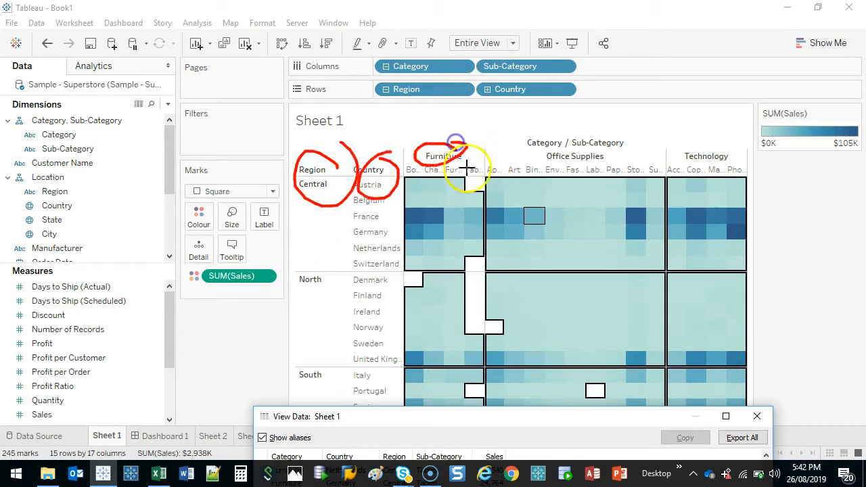
click(493, 167)
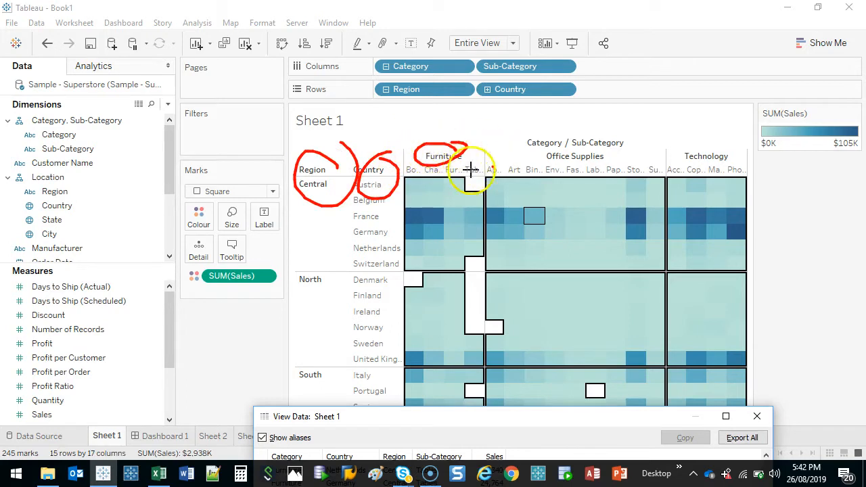
mouse_move(603, 214)
mouse_down()
mouse_move(448, 325)
mouse_move(631, 218)
mouse_up()
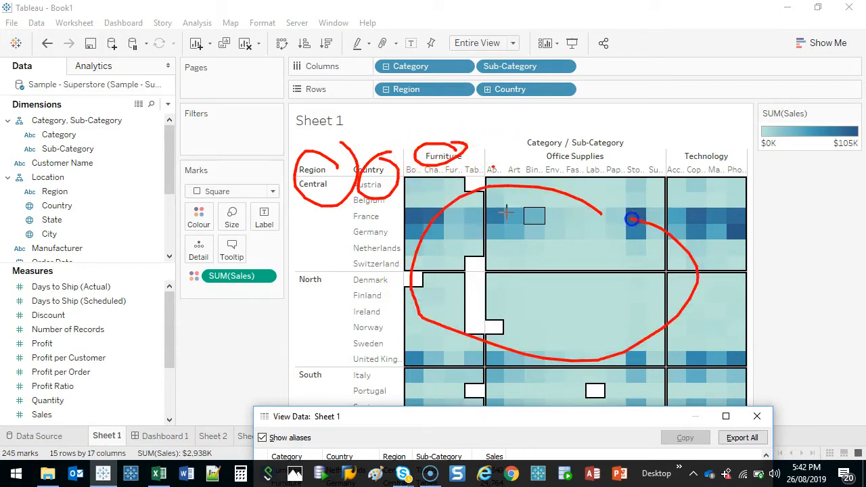
key(Escape)
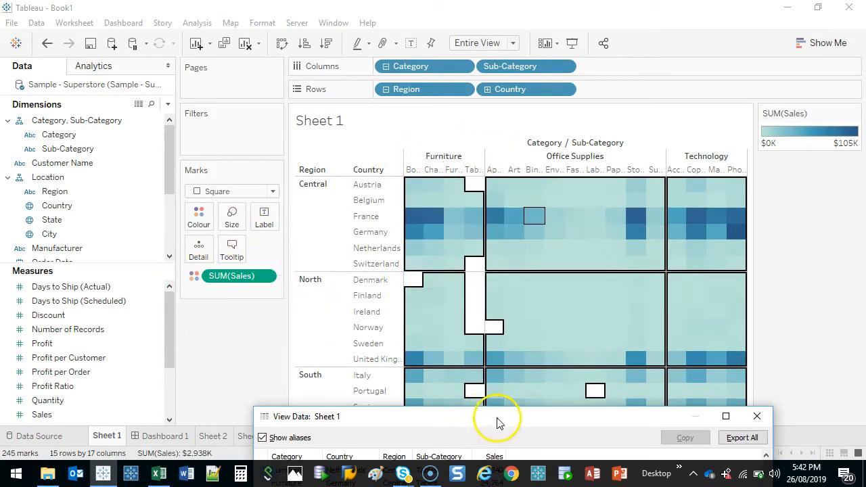
Bring the View Data window back over the sheet and enlarge it
drag(498, 421, 395, 1)
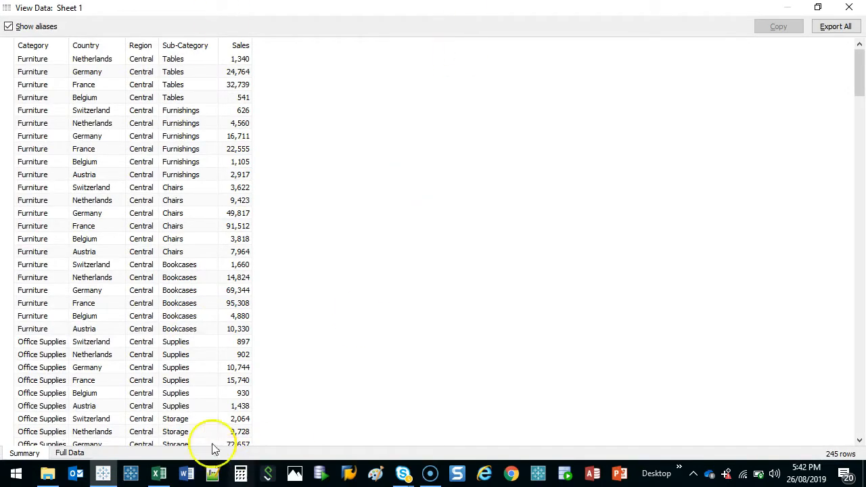
drag(342, 9, 290, 12)
drag(551, 293, 812, 397)
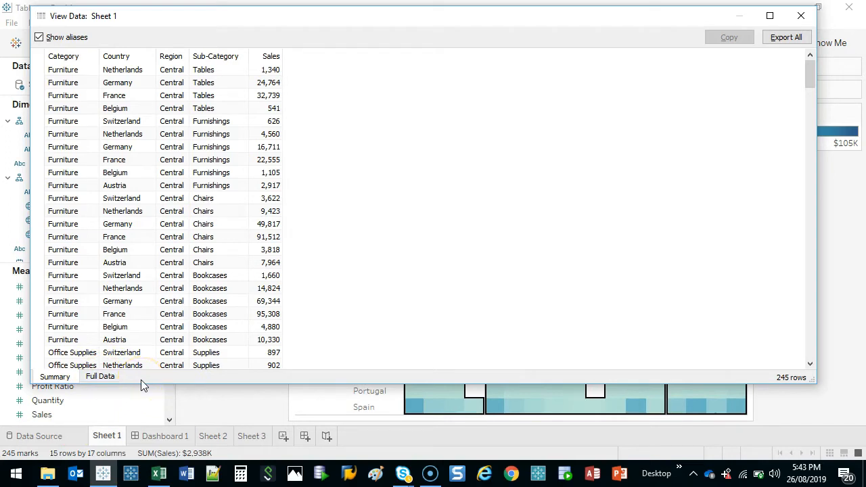
Display the full data limited to the fields used in the view, and browse its rows
click(101, 377)
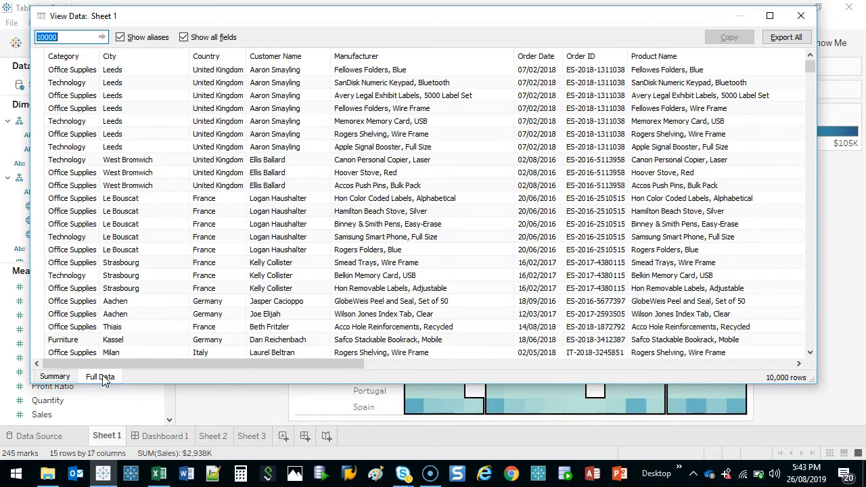
click(182, 38)
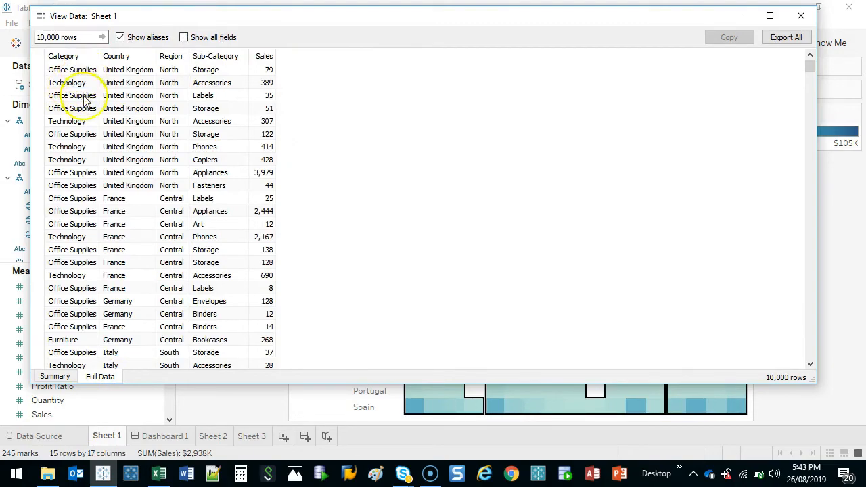
click(811, 68)
drag(808, 92, 809, 179)
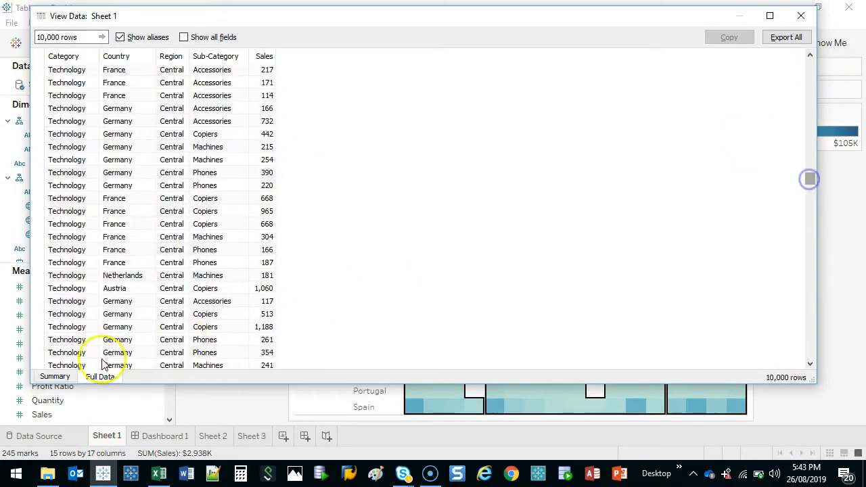
Compare the summary data with the full data, ending at the first rows of the full data
click(51, 376)
mouse_move(813, 75)
mouse_down()
mouse_move(807, 375)
mouse_move(809, 81)
mouse_up()
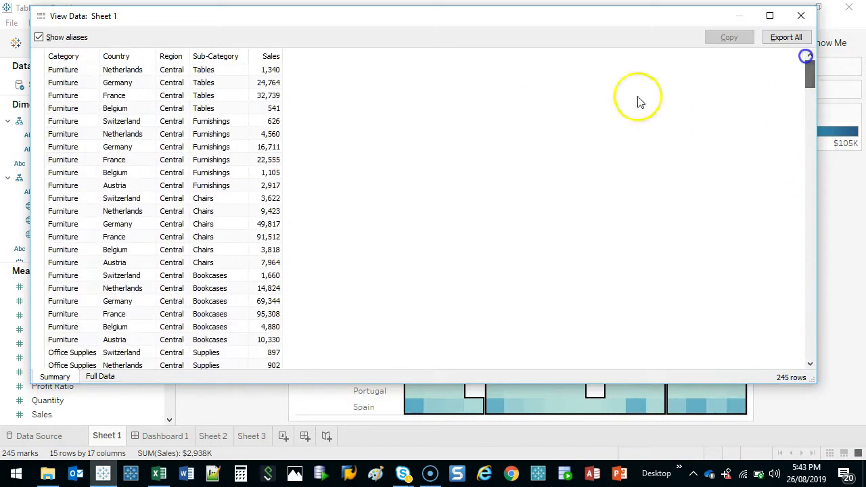
click(100, 376)
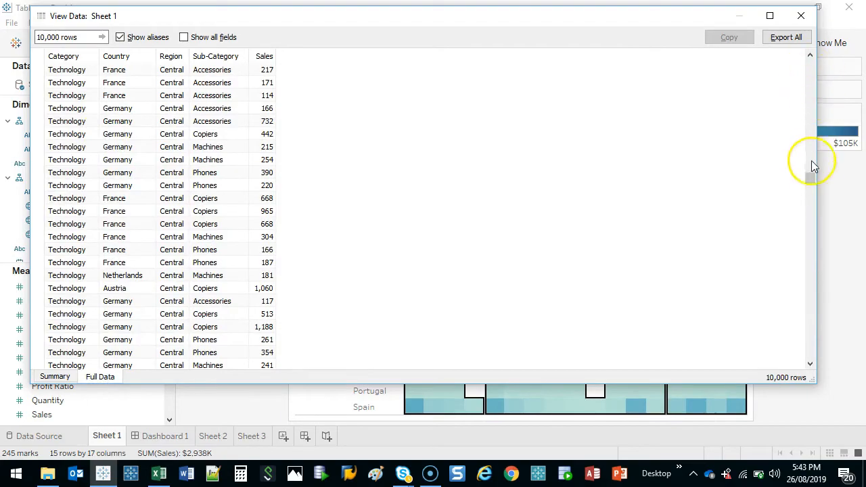
drag(812, 177, 787, 17)
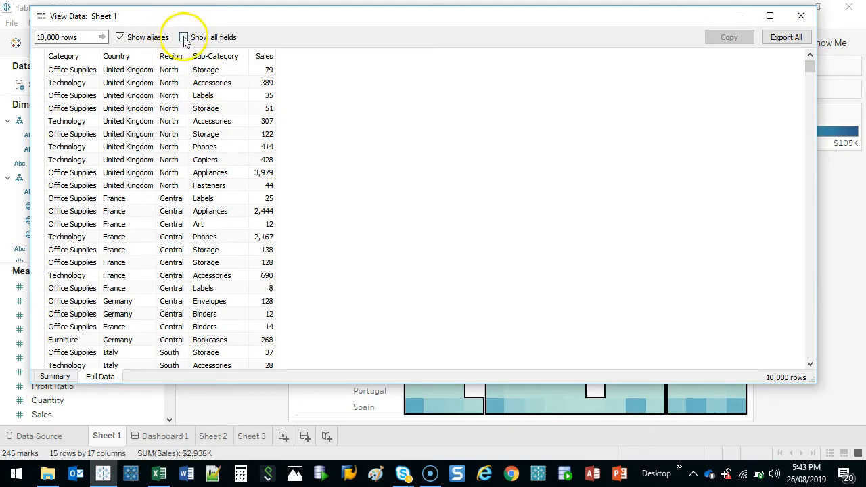
key(ctrl+2)
mouse_move(245, 35)
mouse_down()
mouse_move(210, 12)
mouse_move(228, 17)
mouse_up()
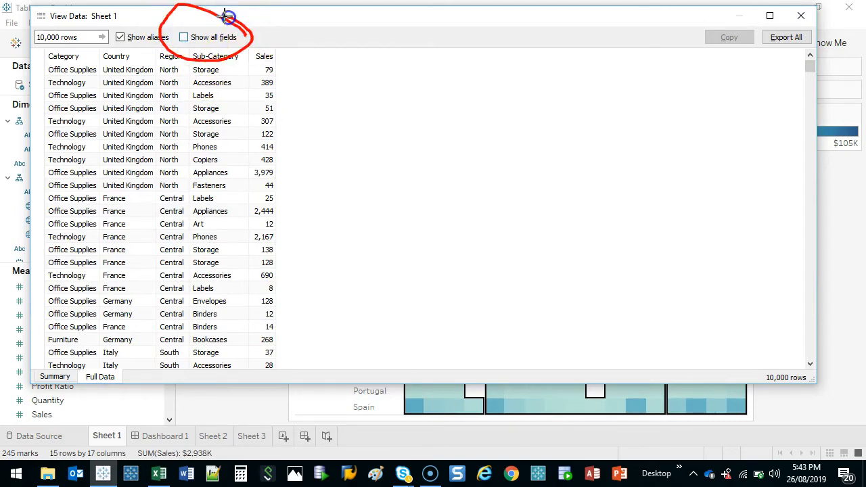
key(Escape)
Show all fields in the full data and examine the additional columns
click(184, 37)
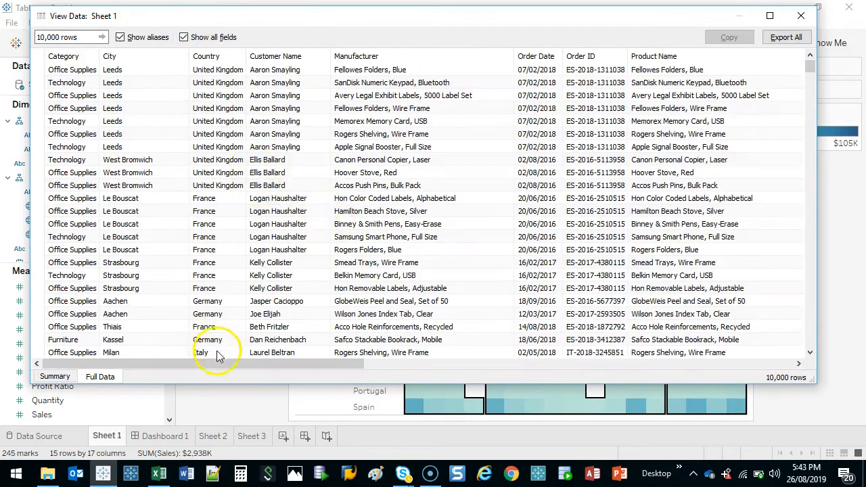
drag(218, 356, 57, 382)
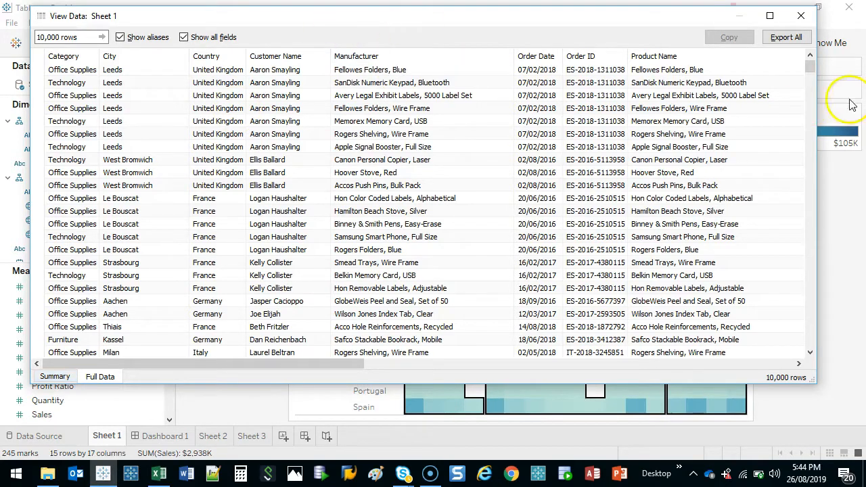
drag(818, 62, 816, 19)
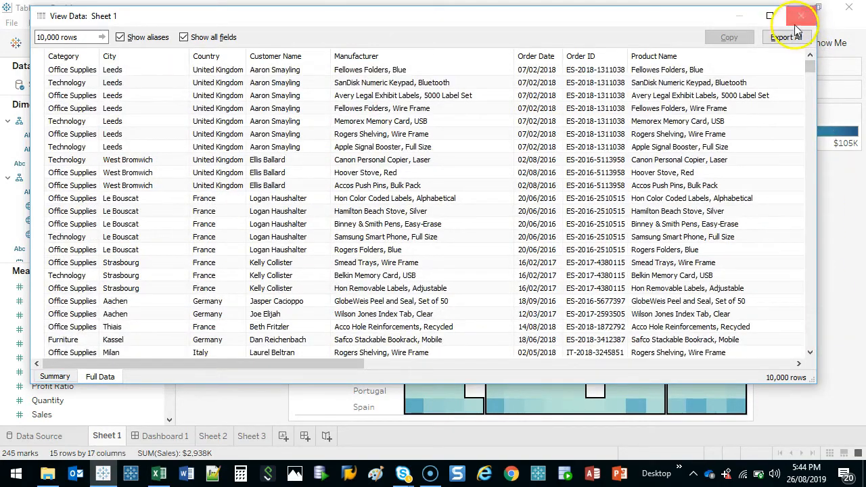
Close the data window and keep only the North region and the Office Supplies category in the heat map
click(802, 16)
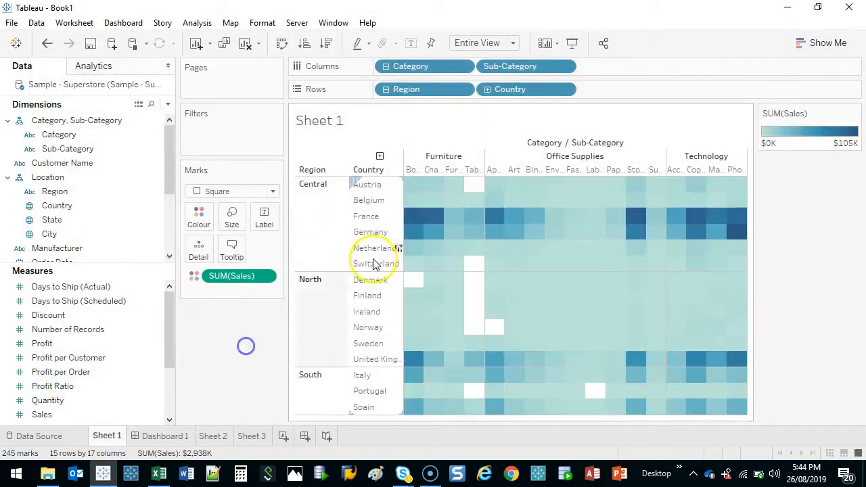
click(323, 303)
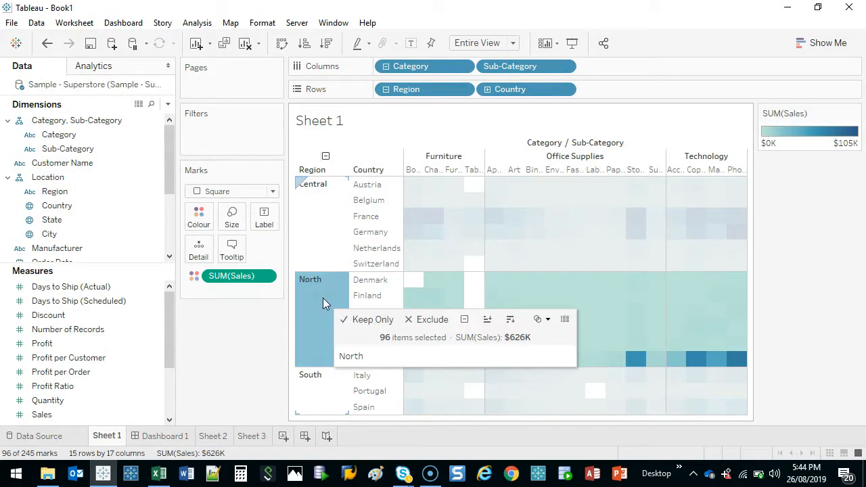
click(373, 320)
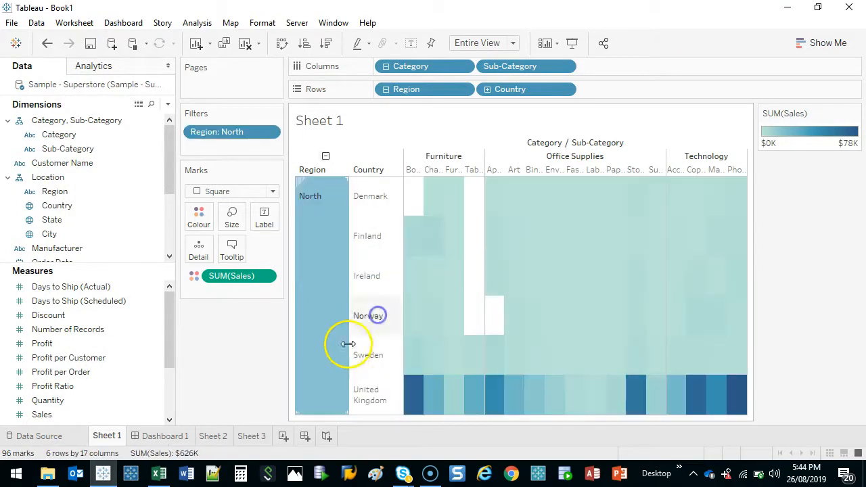
click(569, 157)
click(603, 177)
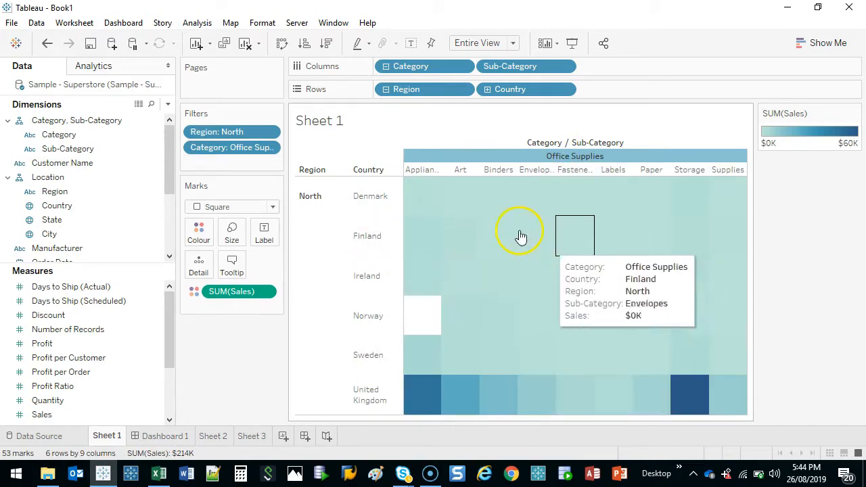
Keep only the Binders to Labels cells for Finland through Sweden, and exclude the Envelopes and Fasteners cells for Ireland and Norway
drag(491, 226, 612, 354)
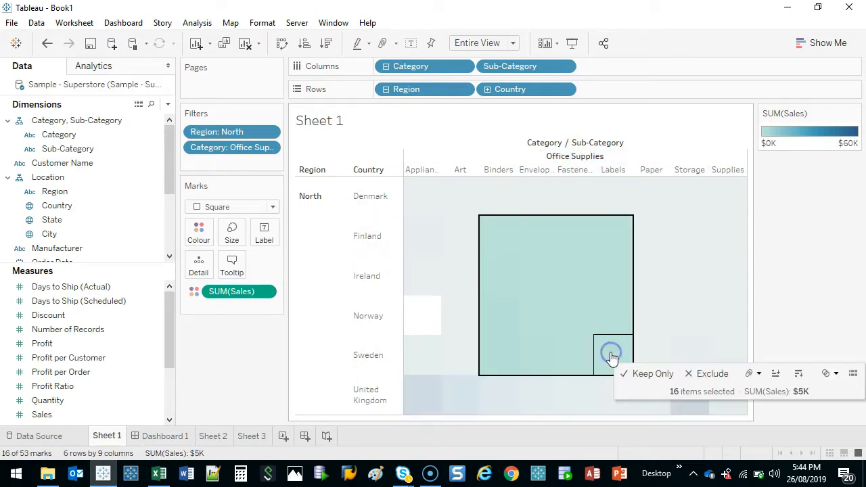
click(652, 376)
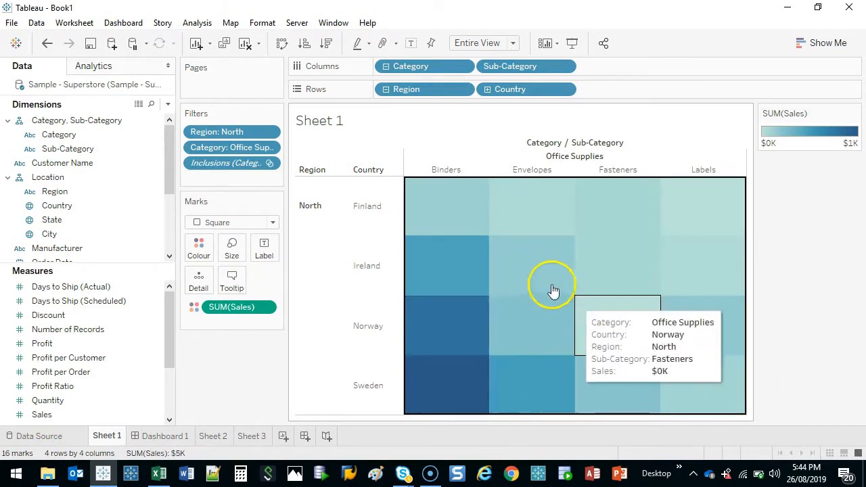
drag(519, 260, 605, 324)
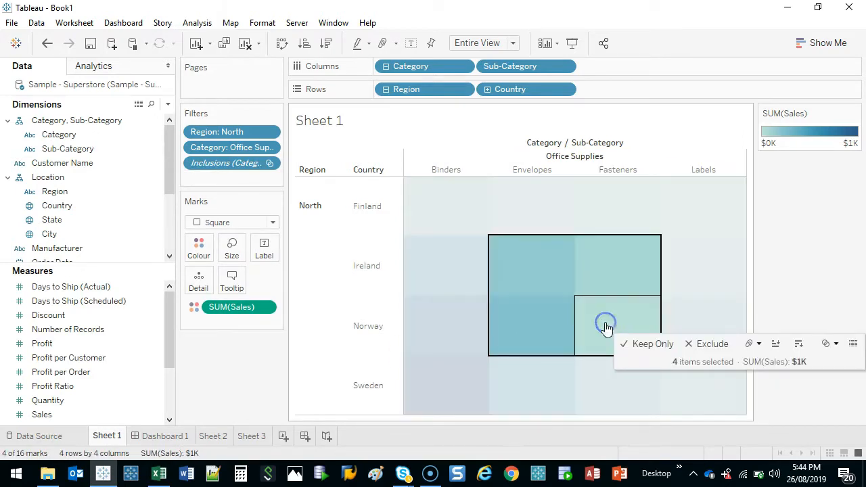
click(711, 349)
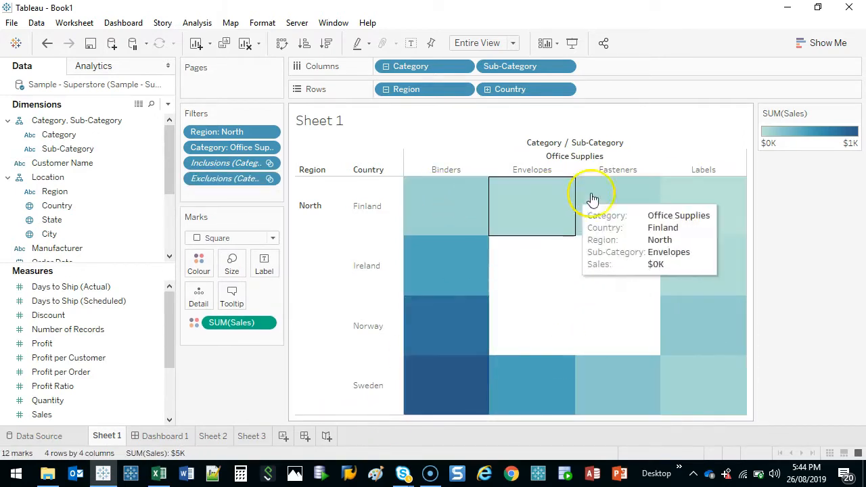
Label the heat map cells with SUM(Sales), and open the data behind all the remaining cells
drag(227, 325, 262, 263)
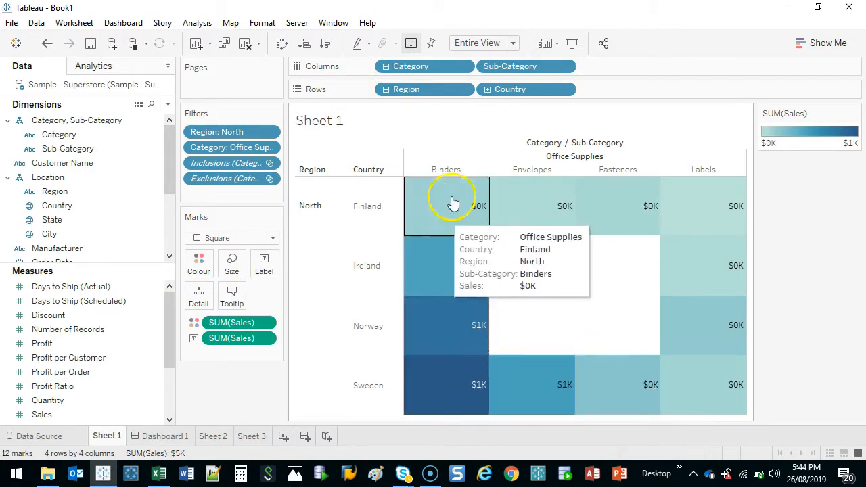
click(427, 202)
drag(428, 202, 697, 386)
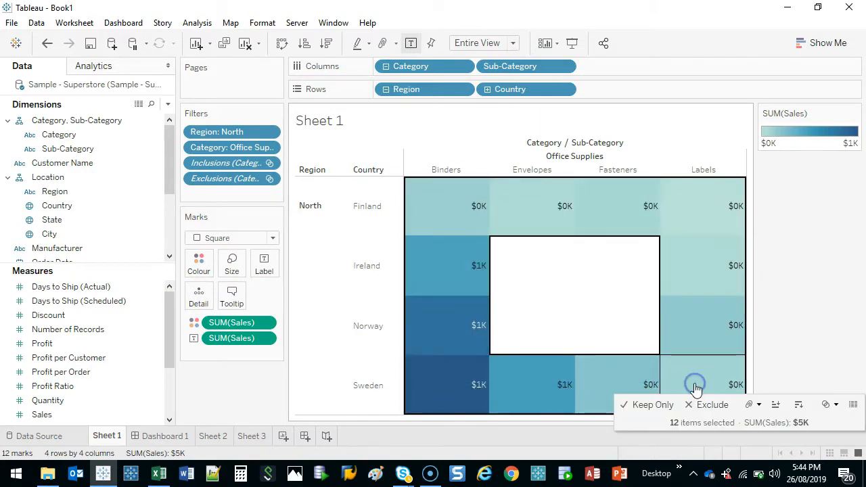
click(854, 406)
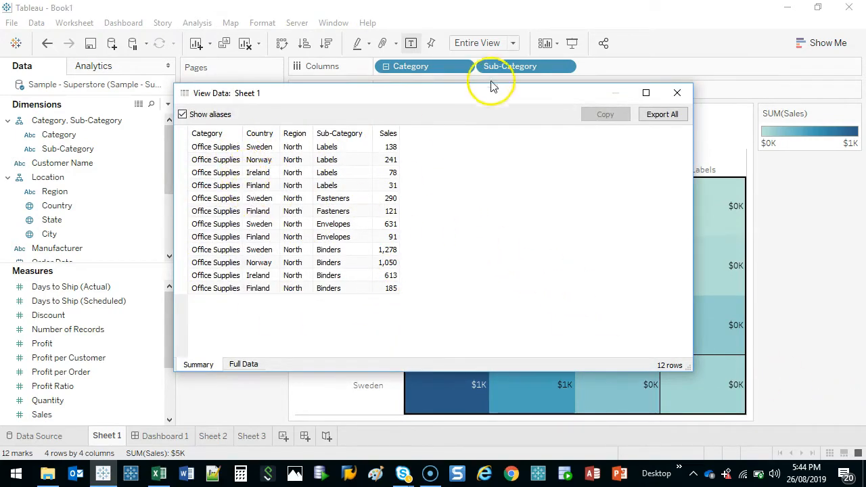
Examine the full data behind the selected cells in an enlarged window, including all its columns, and close it
click(239, 367)
click(646, 93)
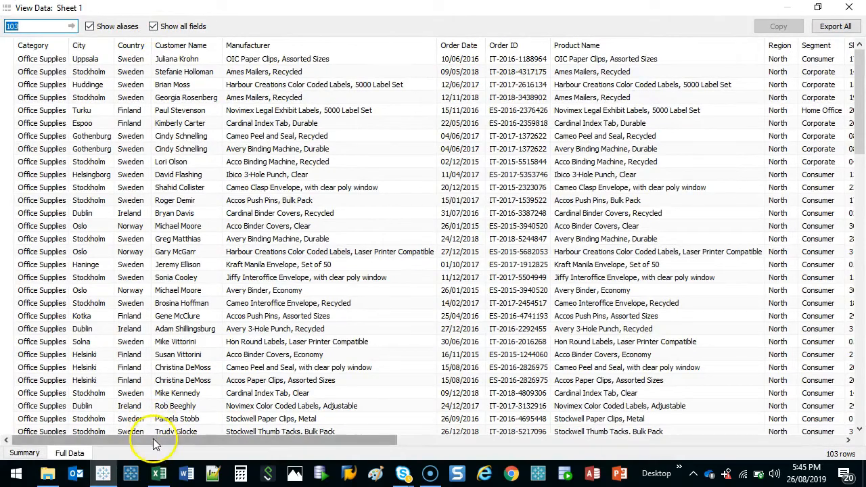
drag(155, 440, 20, 473)
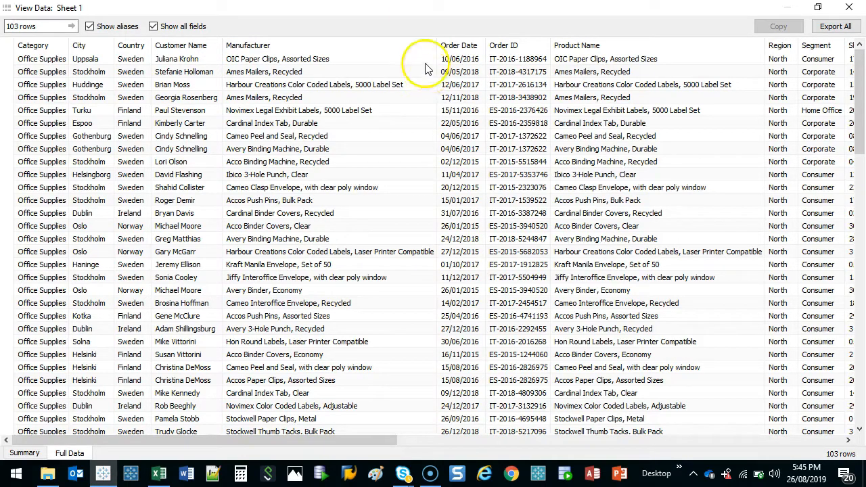
click(849, 7)
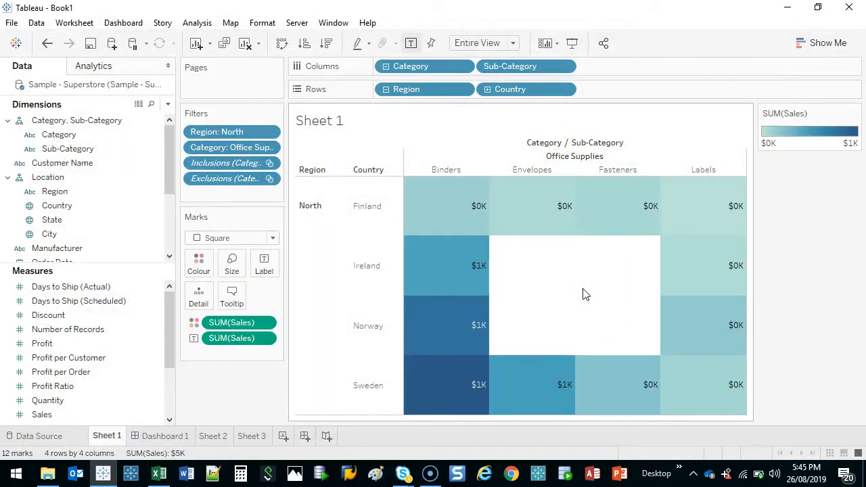
On Sheet 2, view the full data behind the Supplies bar in Office Supplies
click(203, 436)
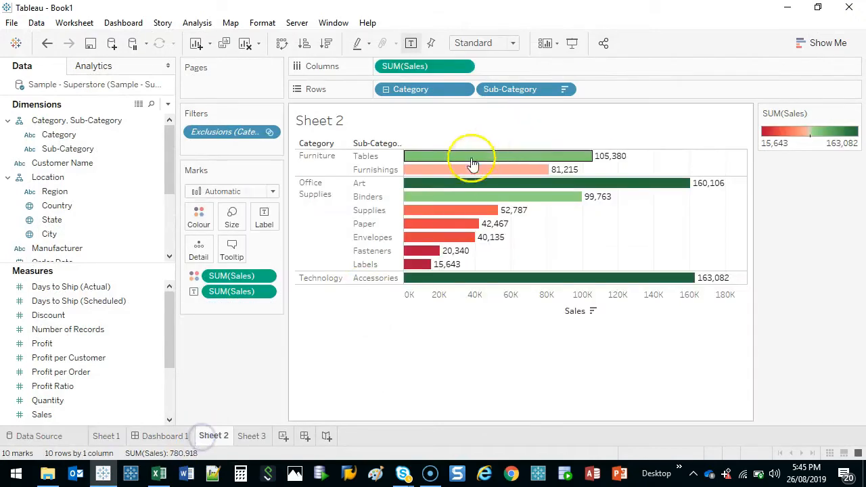
click(450, 219)
click(651, 217)
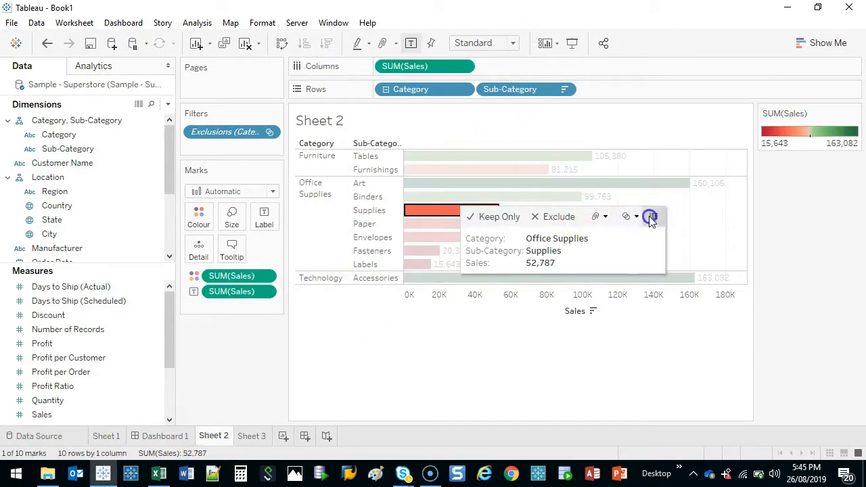
drag(404, 98, 385, 79)
click(230, 348)
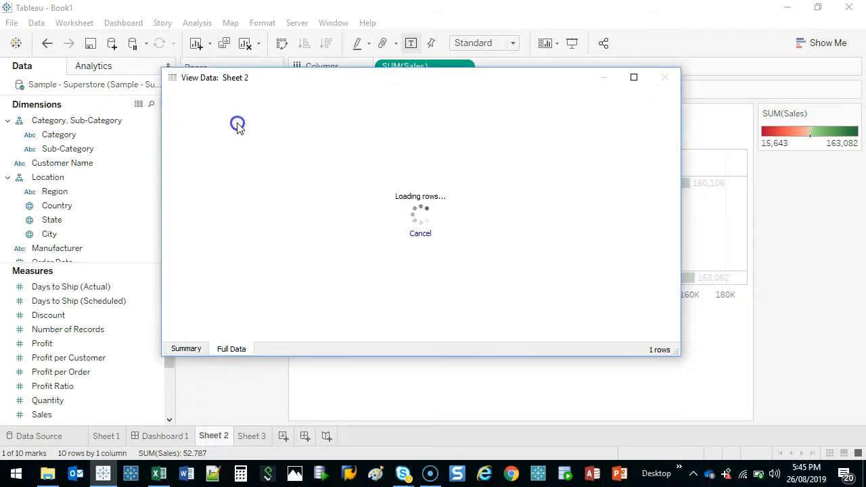
Limit the full data to the fields used in the view, enlarge the window, and sort the rows by ascending Sales
click(314, 99)
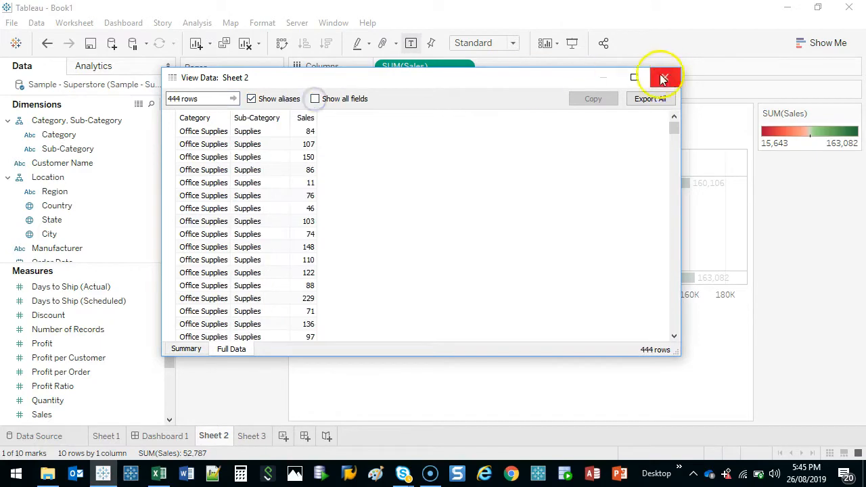
click(633, 77)
click(145, 49)
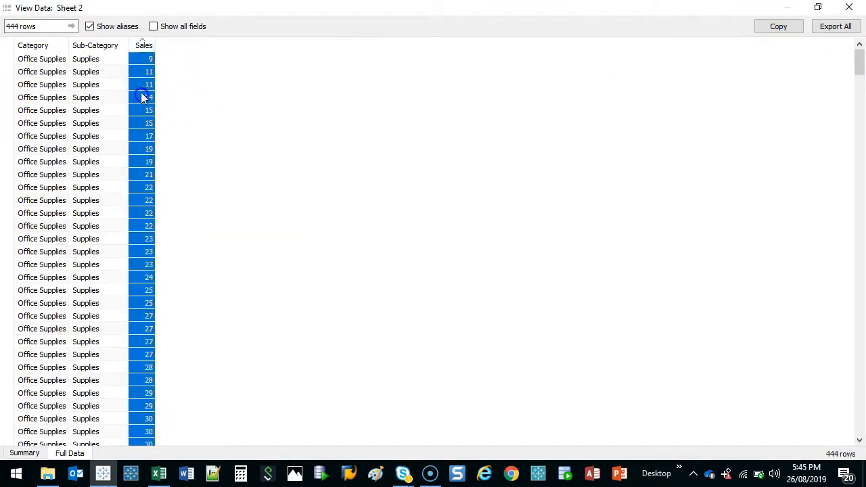
drag(856, 96, 612, 14)
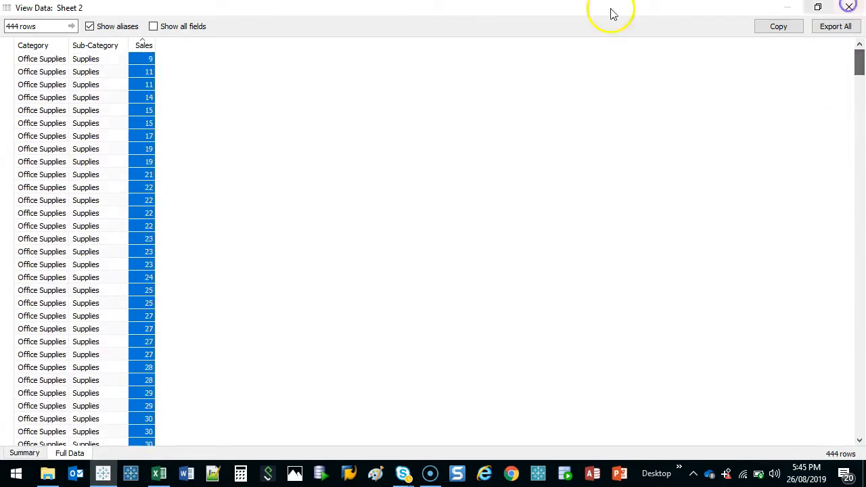
Show all fields for the Supplies rows, look through the columns, and close the data window
click(153, 26)
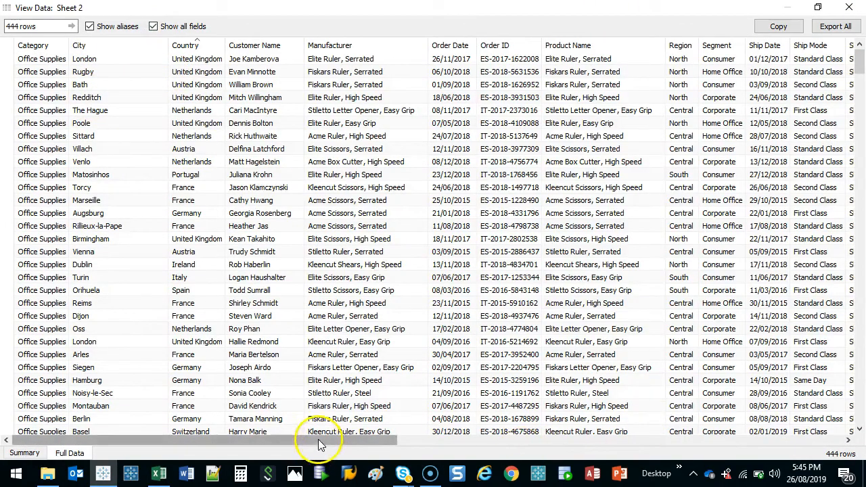
drag(319, 440, 849, 7)
click(849, 7)
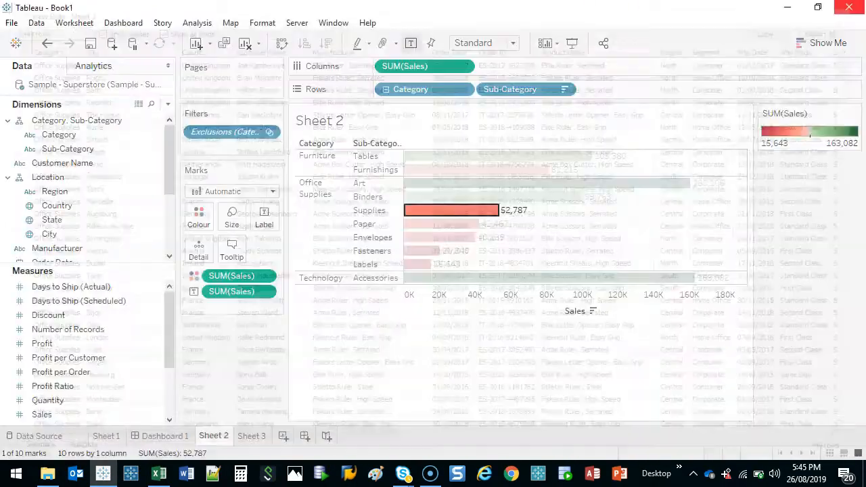
On Sheet 3, remove the Exclusions and Inclusions filters from the map
click(260, 435)
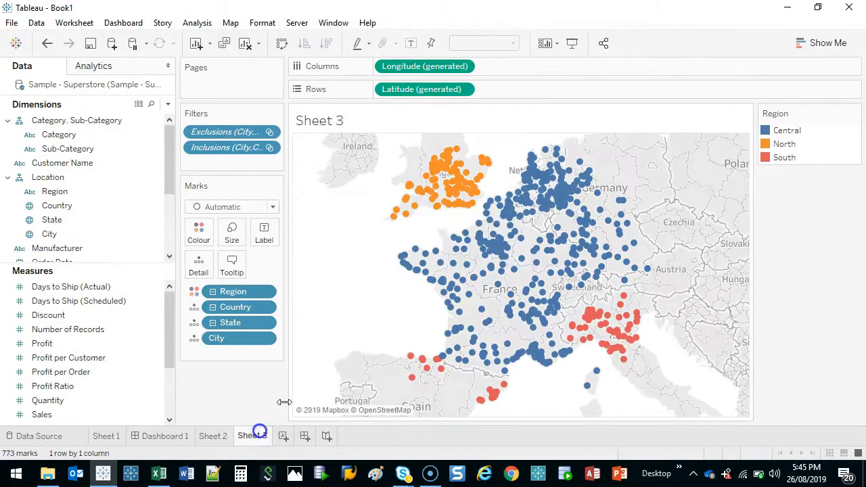
drag(236, 151, 242, 423)
drag(226, 132, 224, 393)
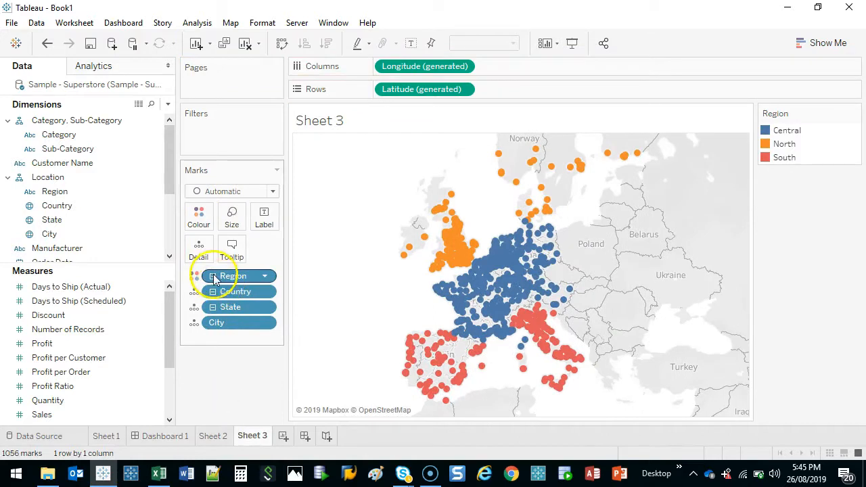
click(235, 308)
key(ctrl+2)
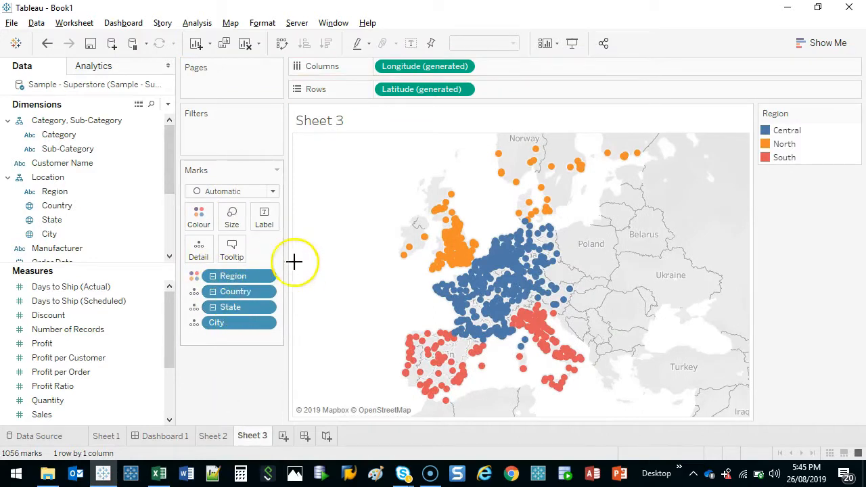
mouse_move(294, 262)
mouse_down()
mouse_move(221, 358)
mouse_move(275, 265)
mouse_move(288, 264)
mouse_up()
key(Escape)
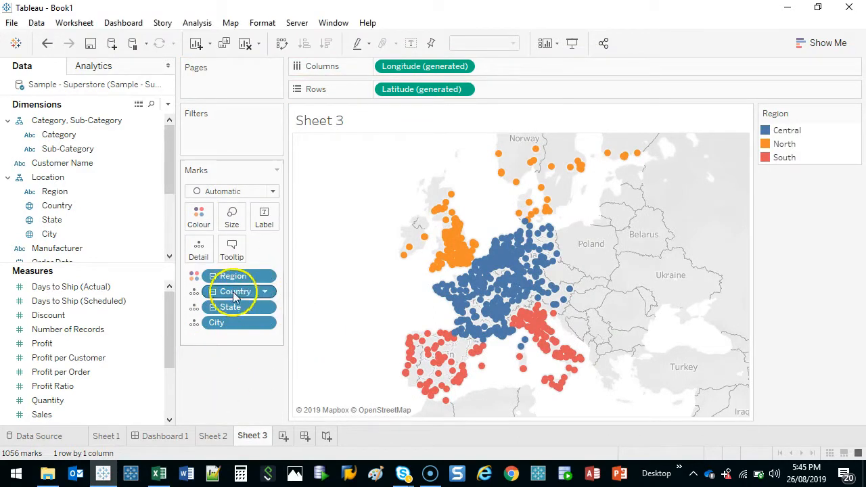
Reduce the map's level of detail to Region and Country by collapsing the Region hierarchy and expanding it one level
click(214, 276)
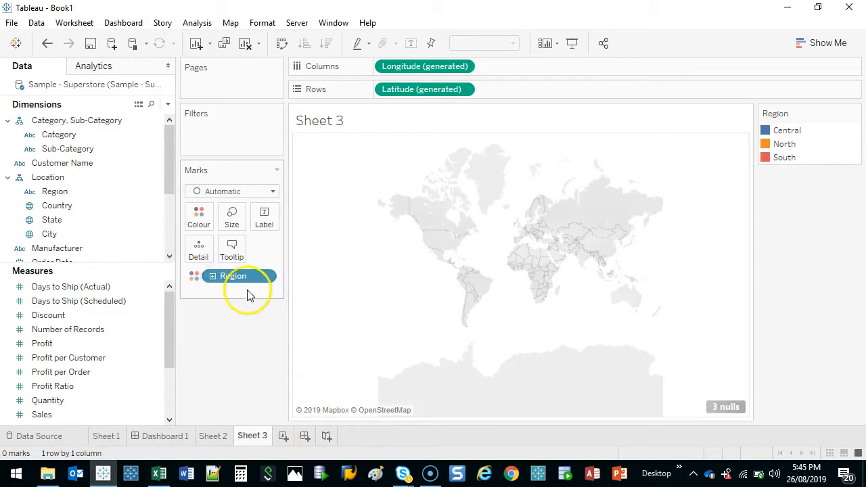
click(212, 276)
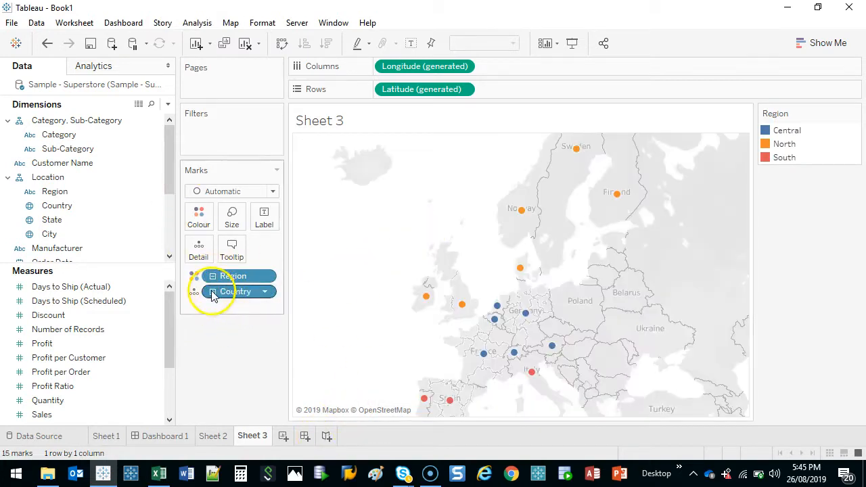
Select the Central region countries and Italy on the map, examine their full data in an enlarged window, and close it
drag(526, 329, 570, 347)
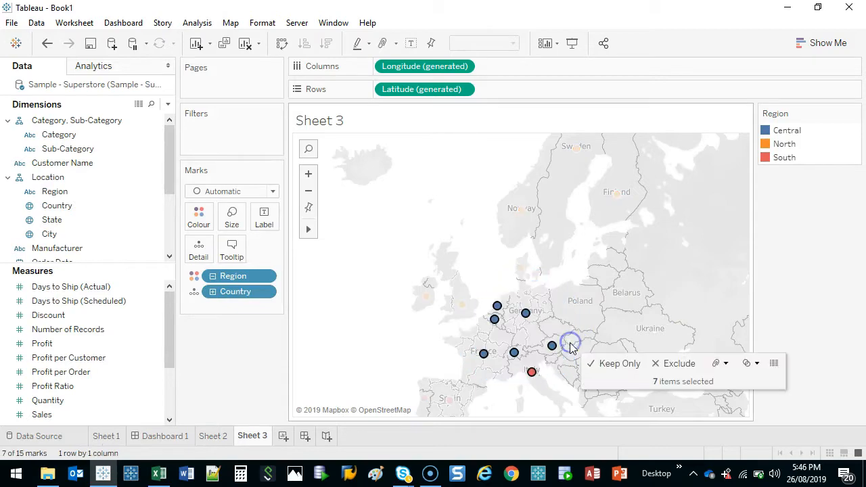
click(775, 363)
click(243, 364)
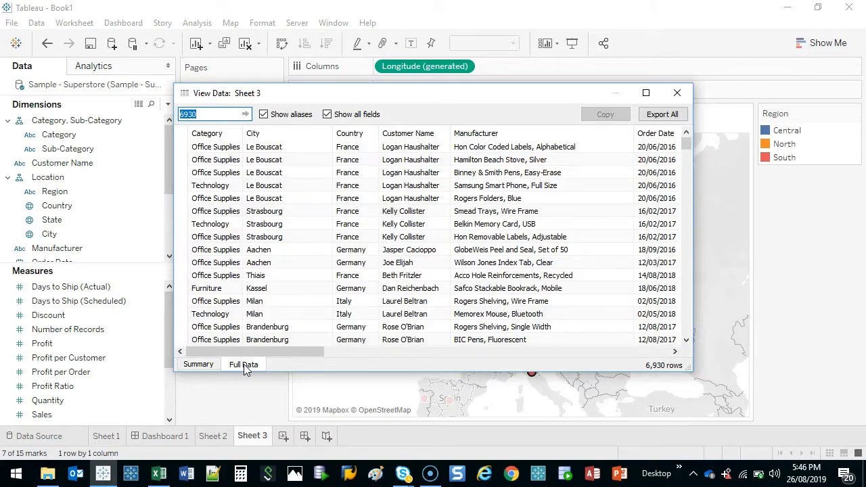
click(646, 95)
drag(142, 439, 97, 441)
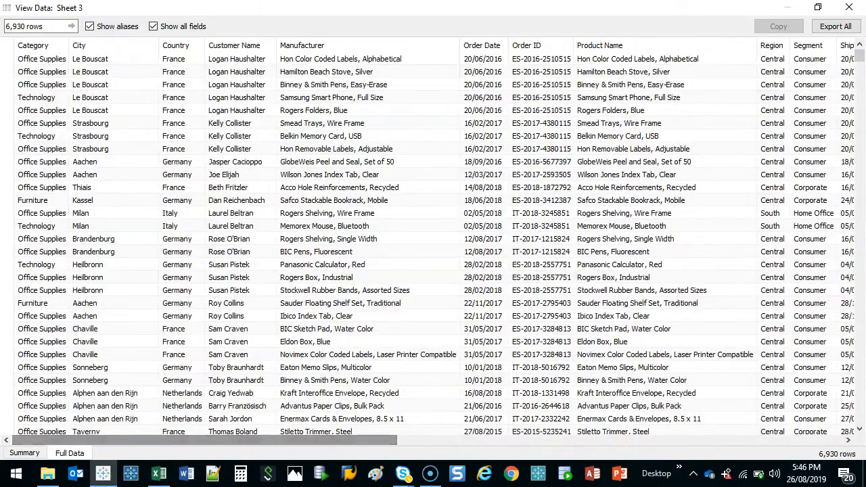
click(849, 7)
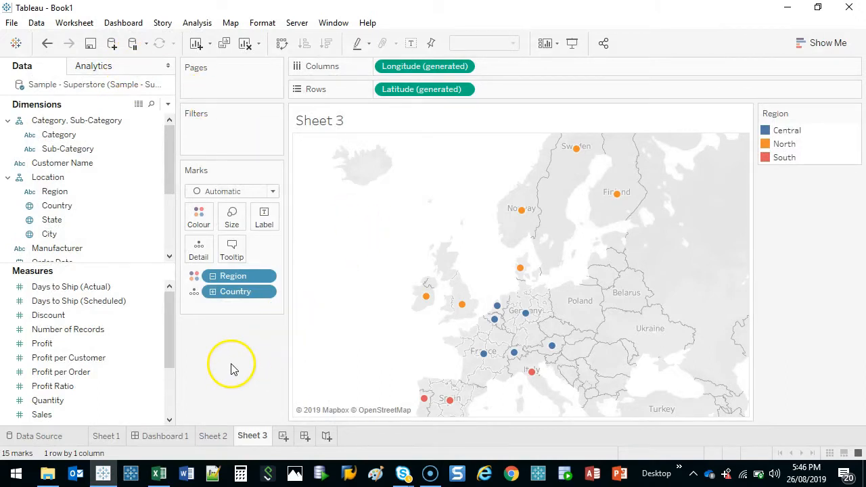
On Sheet 1, select all Binders and Envelopes marks and show the full data behind them
click(114, 436)
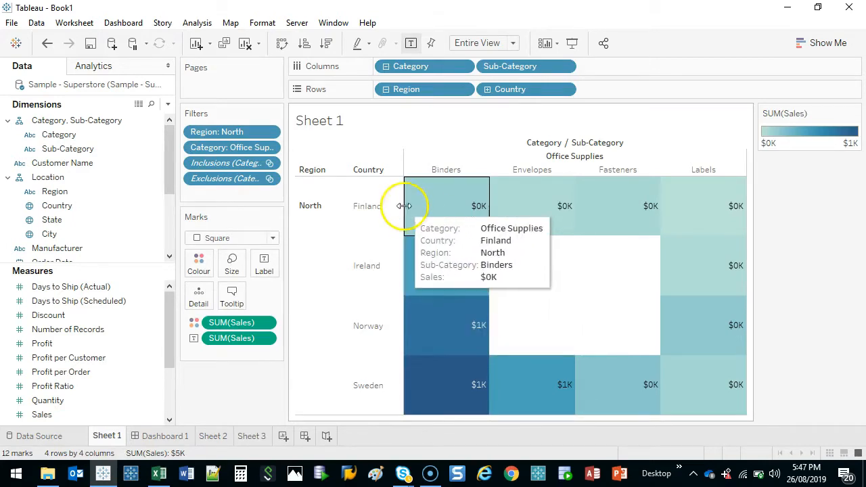
click(424, 198)
drag(424, 198, 687, 383)
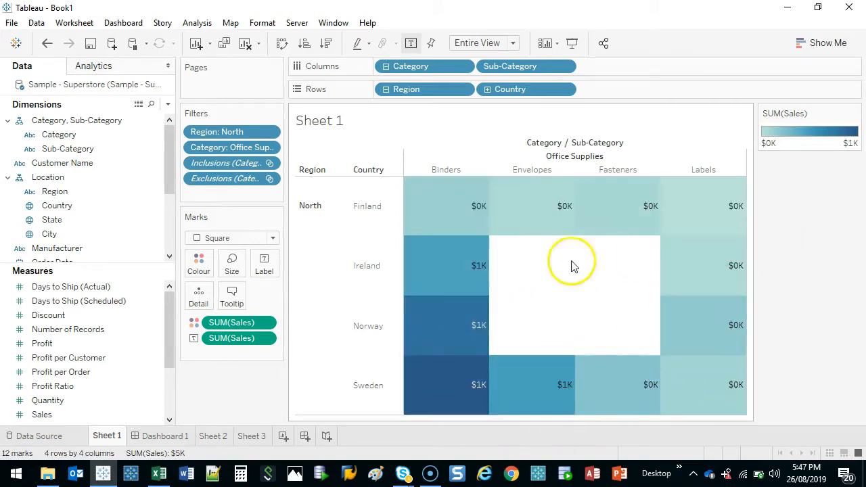
drag(443, 209, 532, 382)
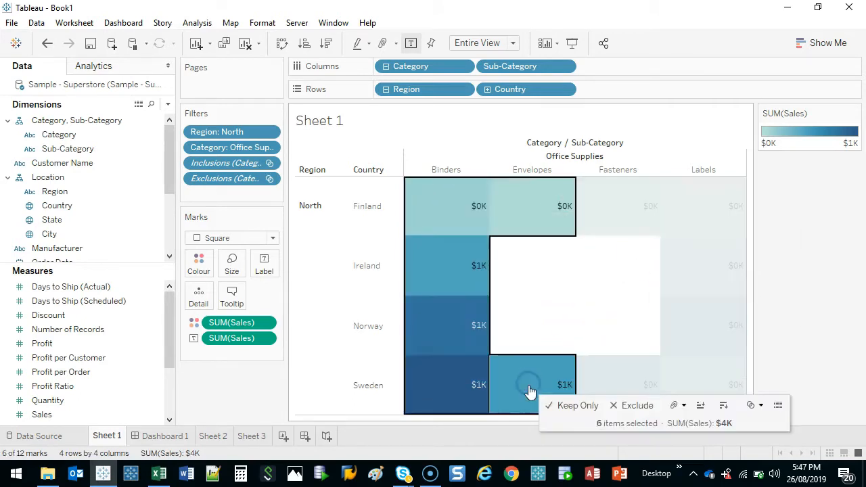
click(777, 406)
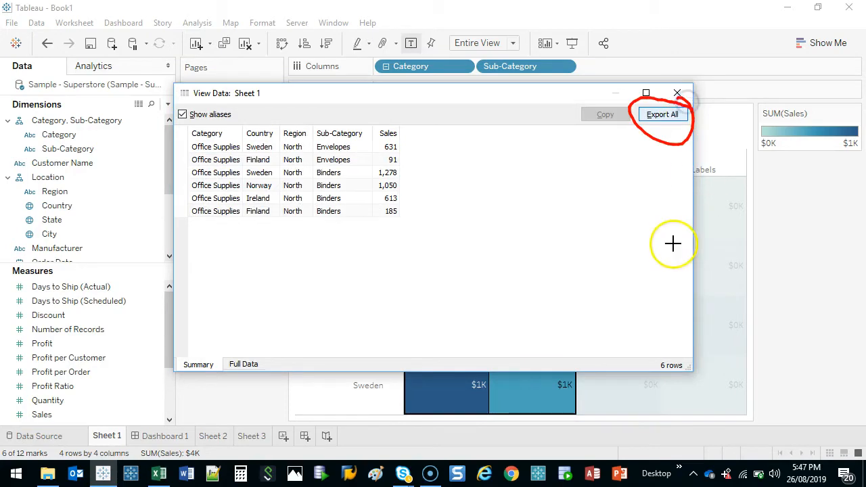
click(243, 364)
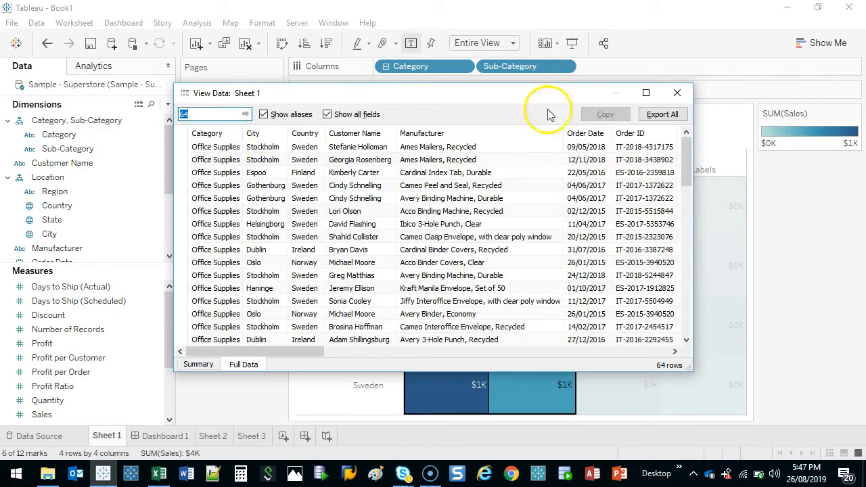
Export all the full data rows to the Downloads folder as a CSV file named Kebab Time
click(662, 114)
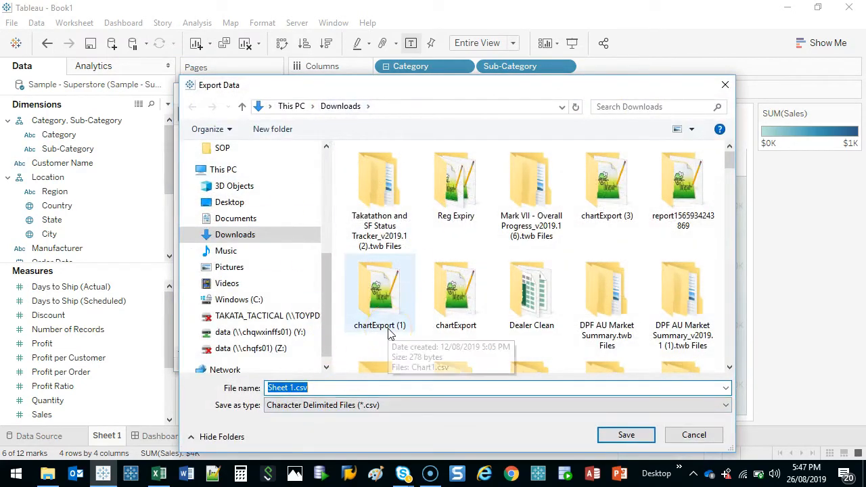
text(t)
key(BackSpace)
key(BackSpace)
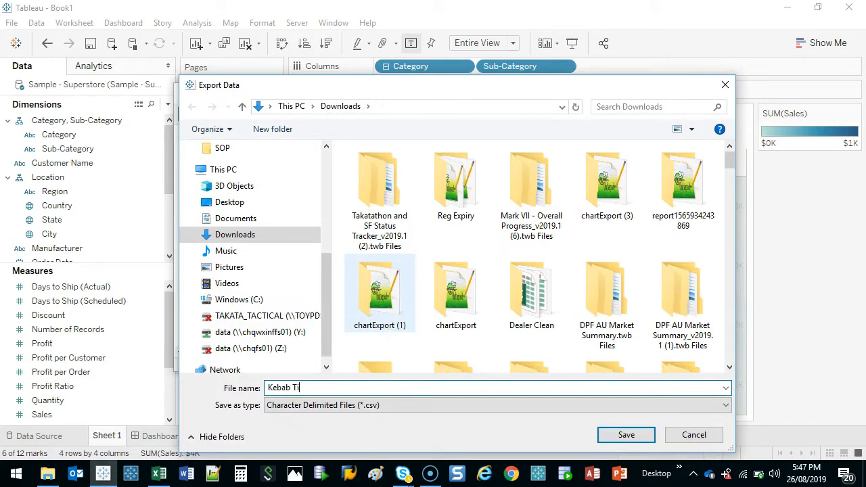
click(627, 436)
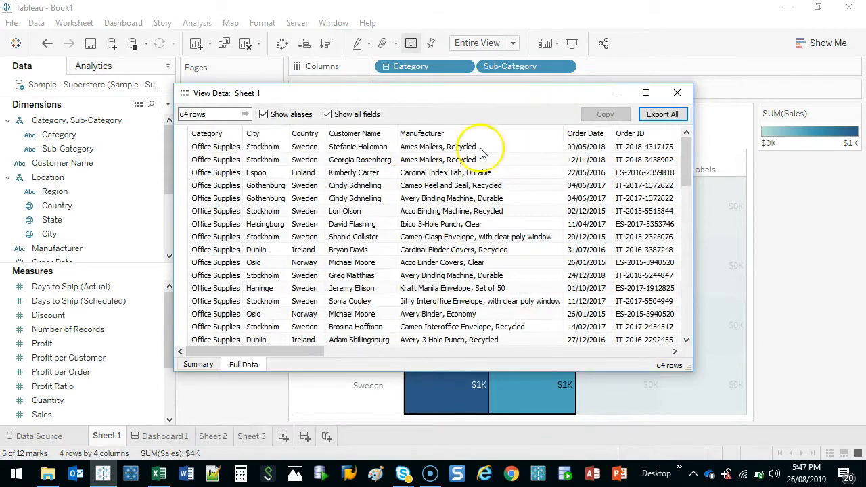
Switch to the Downloads folder in File Explorer, sort it by newest modification date, and select Kebab Time.csv
click(47, 475)
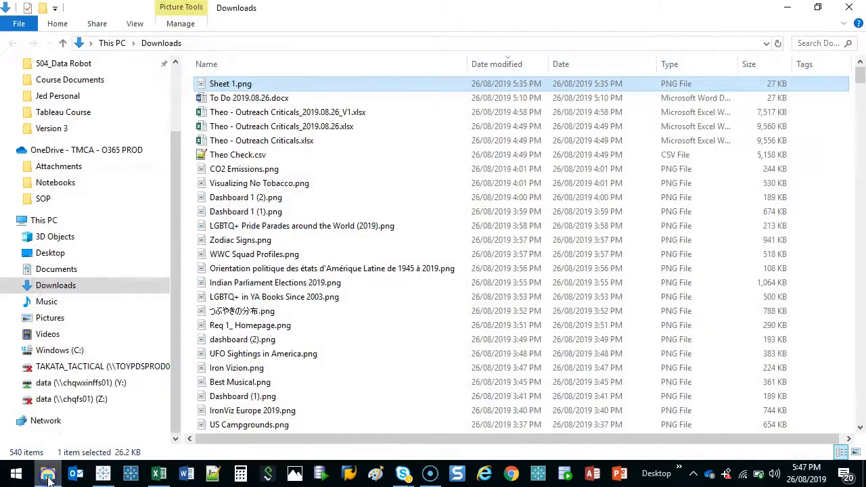
click(511, 65)
click(511, 65)
click(291, 83)
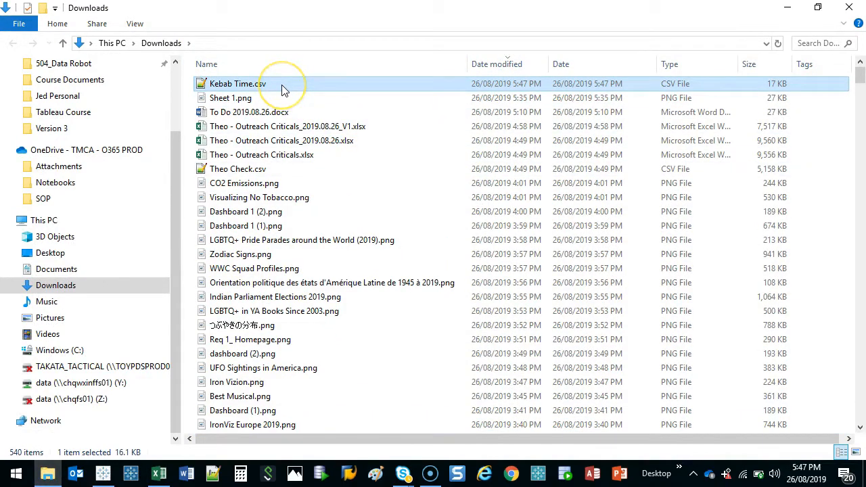
Open Kebab Time.csv in Notepad, examine its comma-separated rows in a maximized window, and close it
right_click(284, 88)
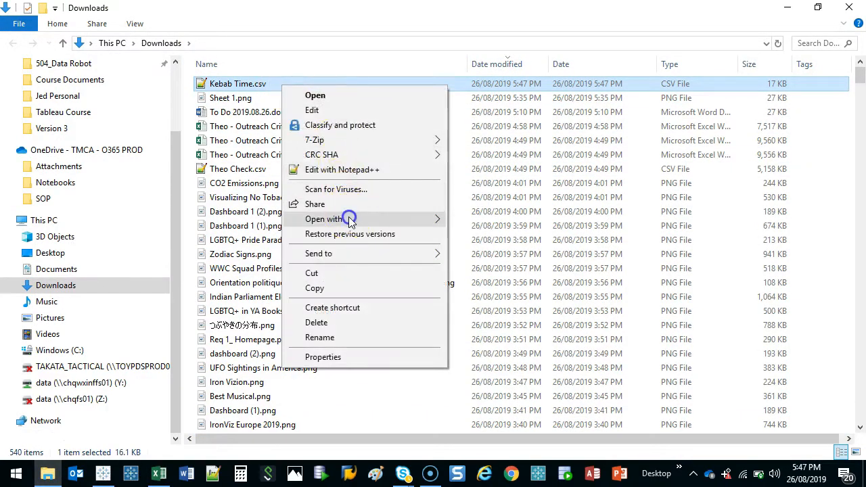
mouse_move(351, 219)
click(474, 234)
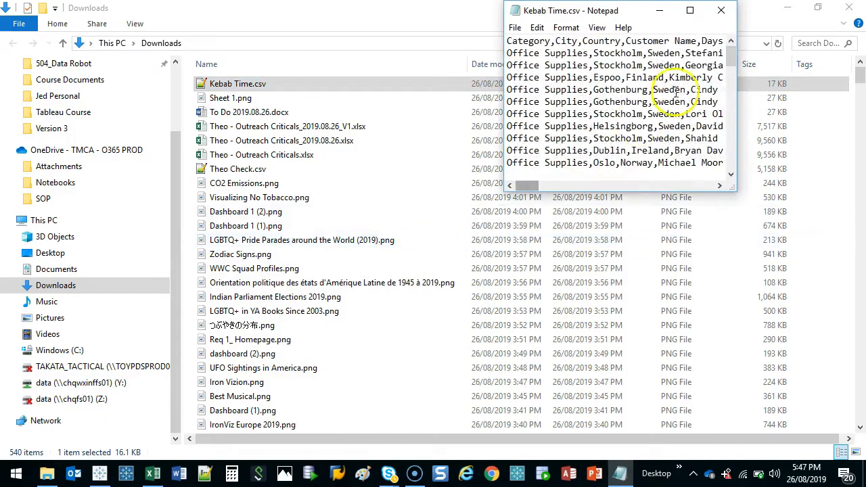
click(690, 9)
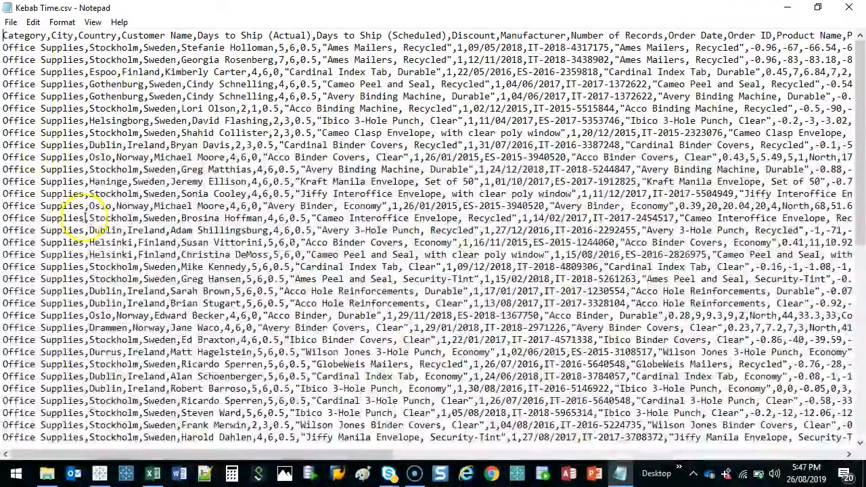
key(alt)
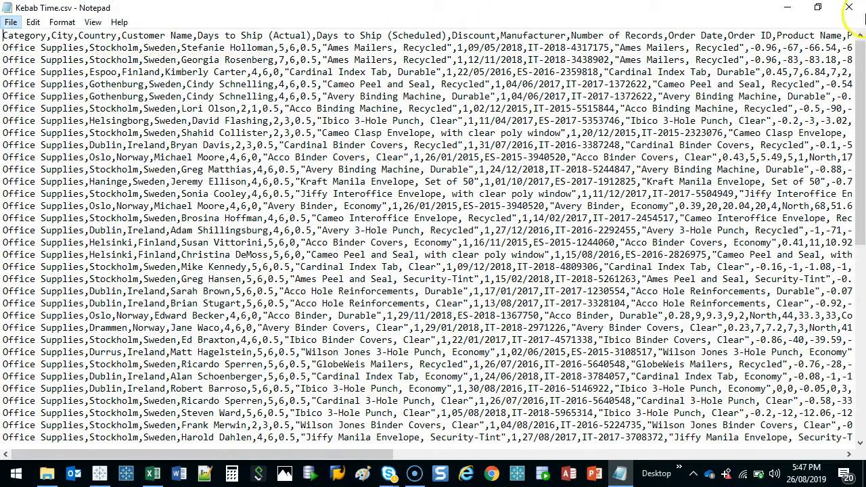
click(857, 13)
Open Kebab Time.csv in Excel, dismiss the data loss and sign-in notices, and collapse the ribbon
right_click(233, 83)
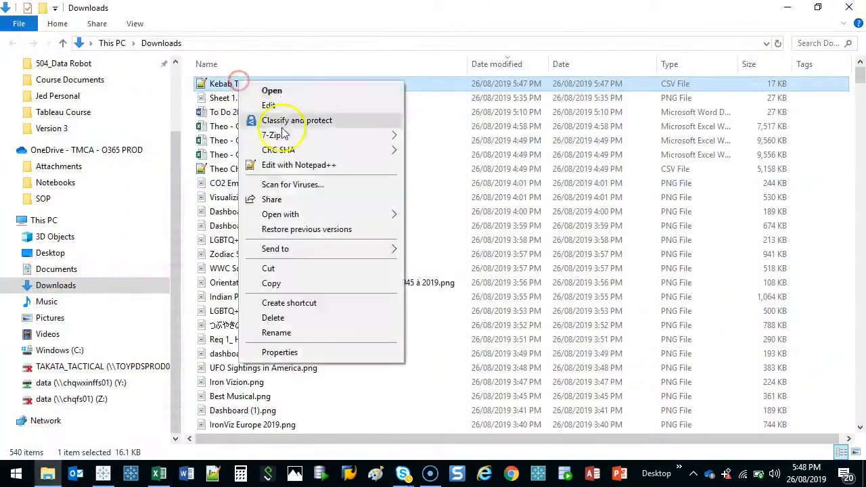
mouse_move(284, 220)
click(467, 216)
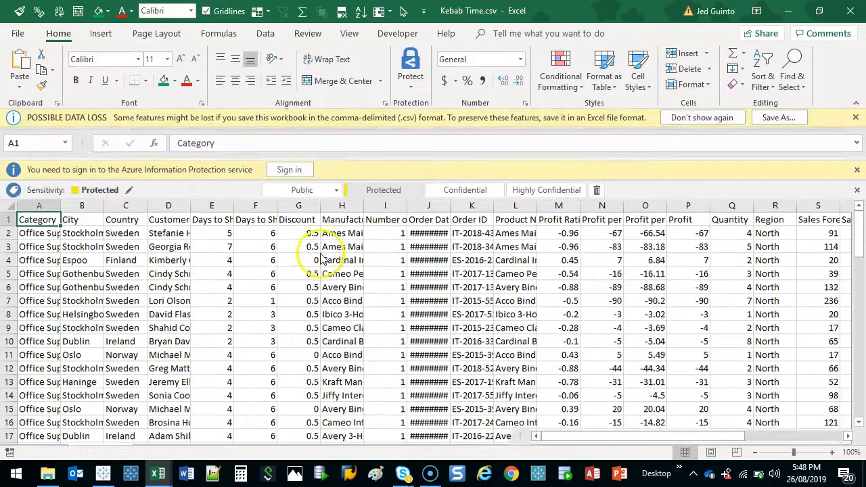
click(858, 119)
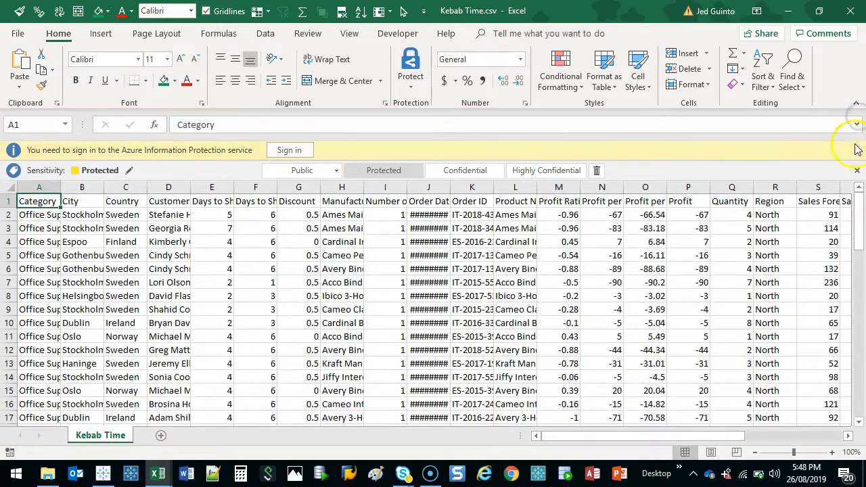
click(857, 150)
double_click(67, 37)
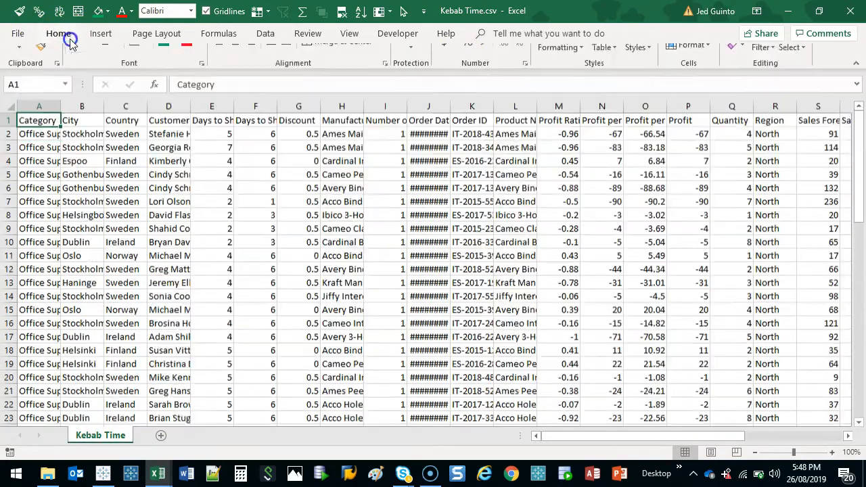
Wrap and bold the header row's text, and center the contents of all cells horizontally and vertically
key(shift+space)
click(59, 11)
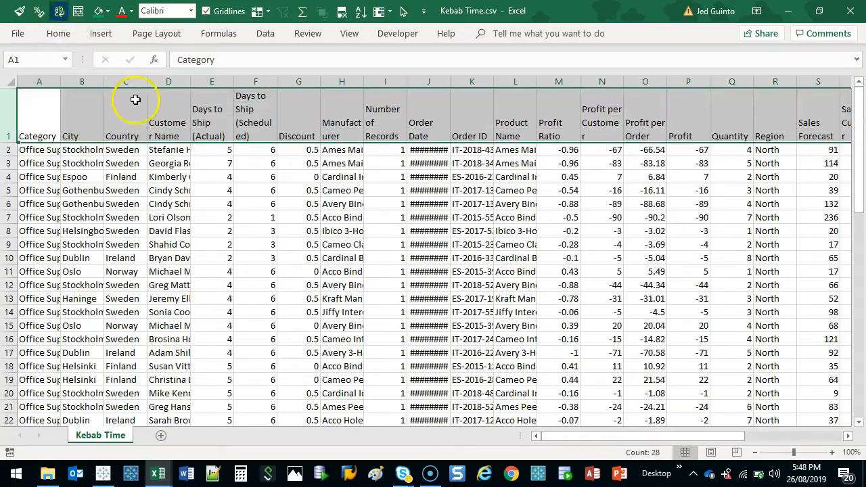
click(99, 202)
key(ctrl+a)
click(58, 34)
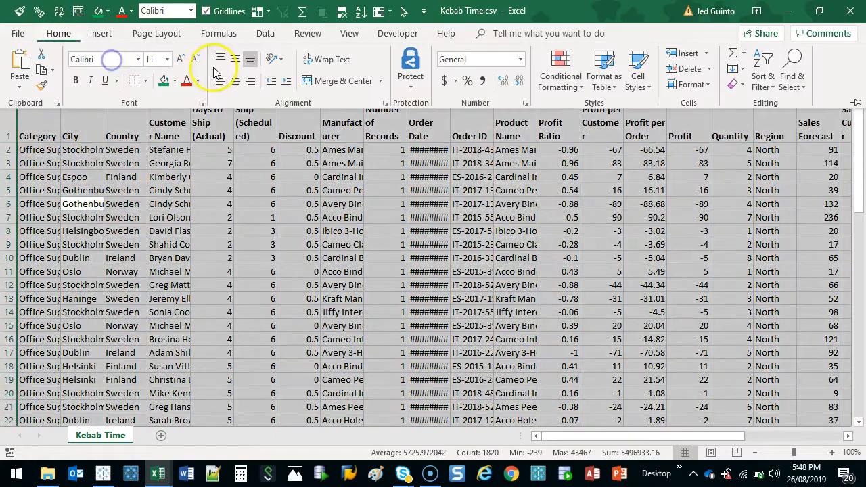
click(240, 81)
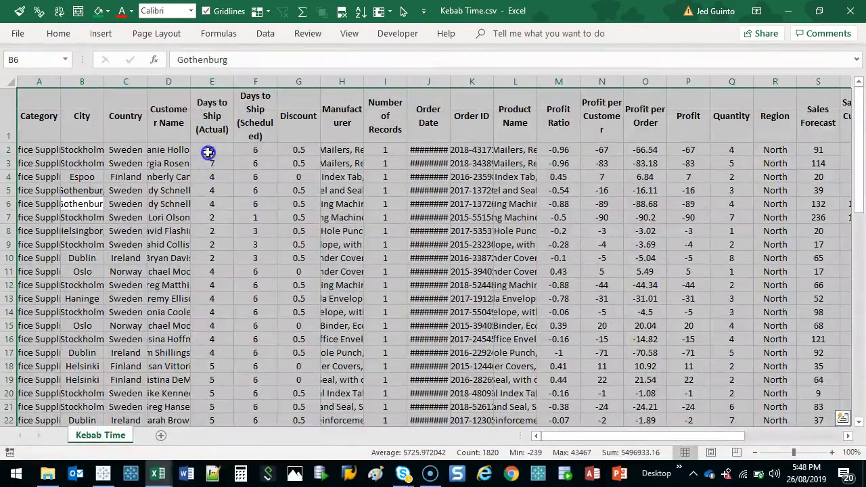
Fit the column widths to their contents and widen the Order Date column until its dates are readable
double_click(196, 86)
click(132, 225)
ctrl+scroll(87, 106, down, 2)
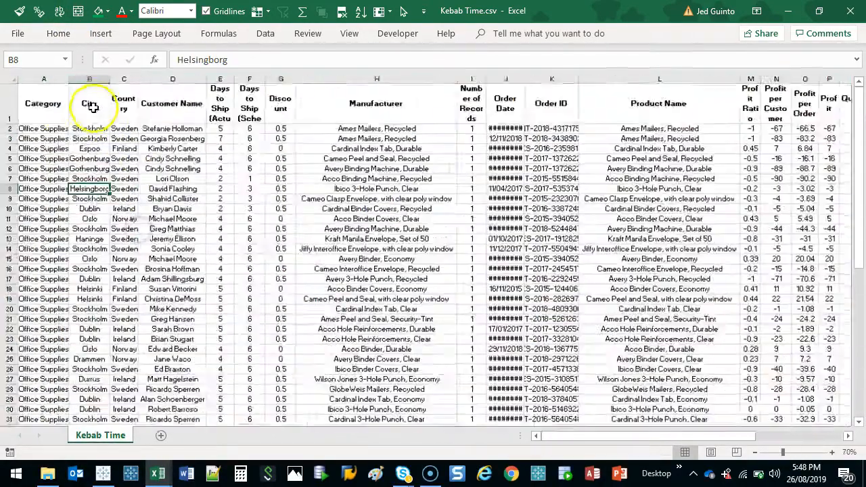
click(58, 107)
click(90, 103)
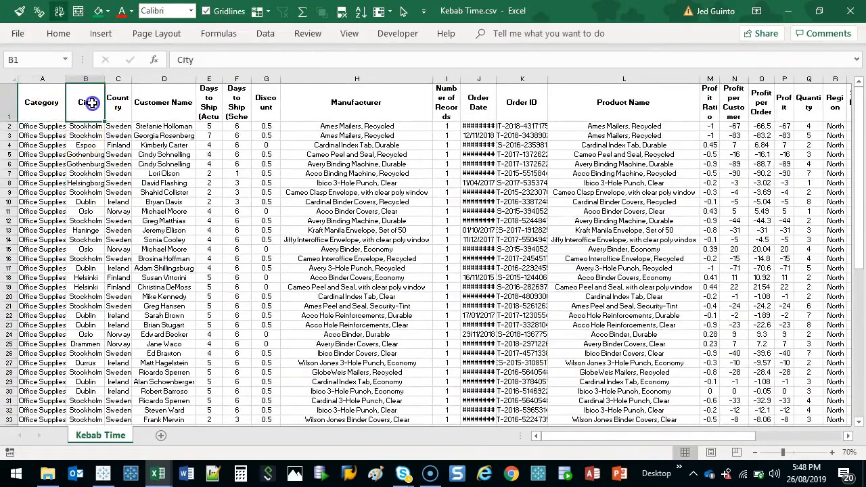
click(171, 101)
drag(496, 79, 516, 79)
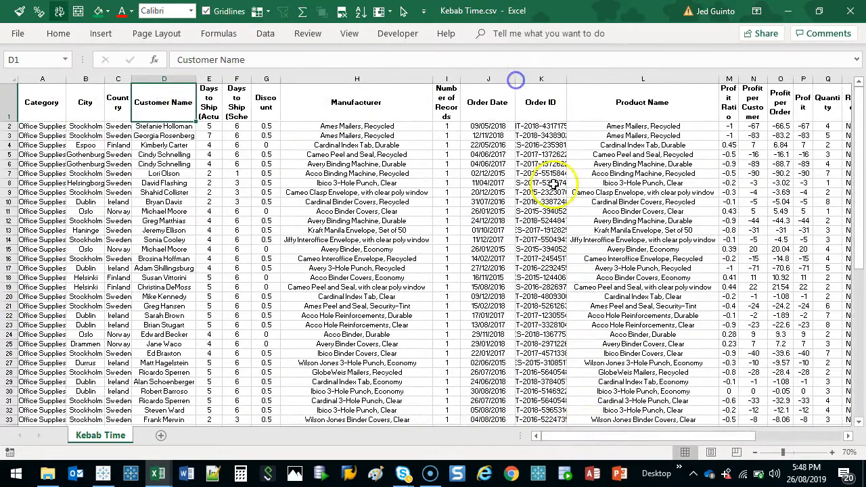
Look through the exported columns as far as Units Estimate, and close Kebab Time.csv without saving the changes
drag(612, 439, 718, 434)
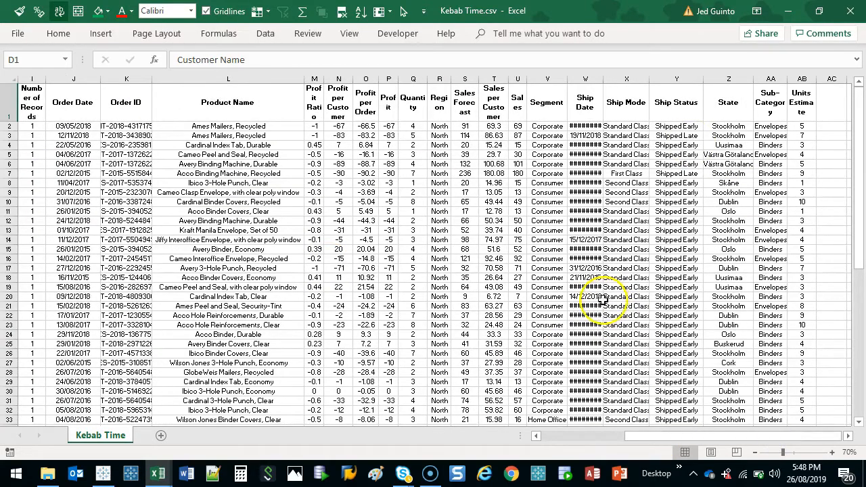
drag(712, 438, 622, 441)
click(115, 223)
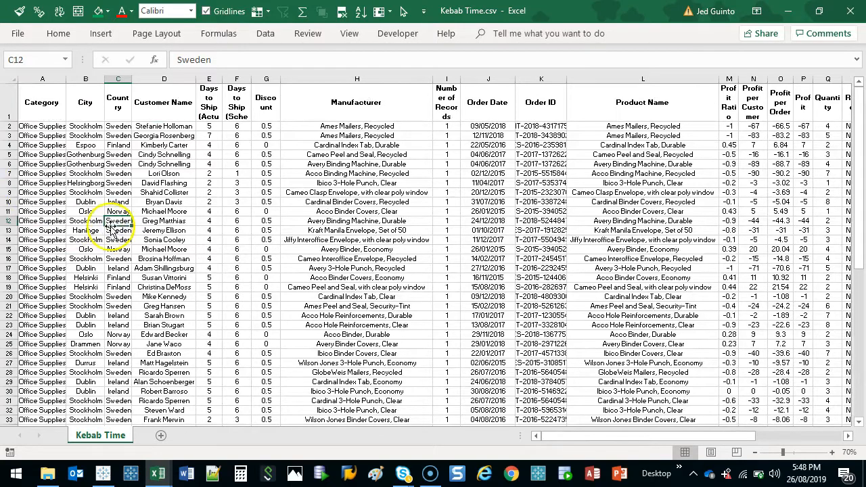
click(850, 11)
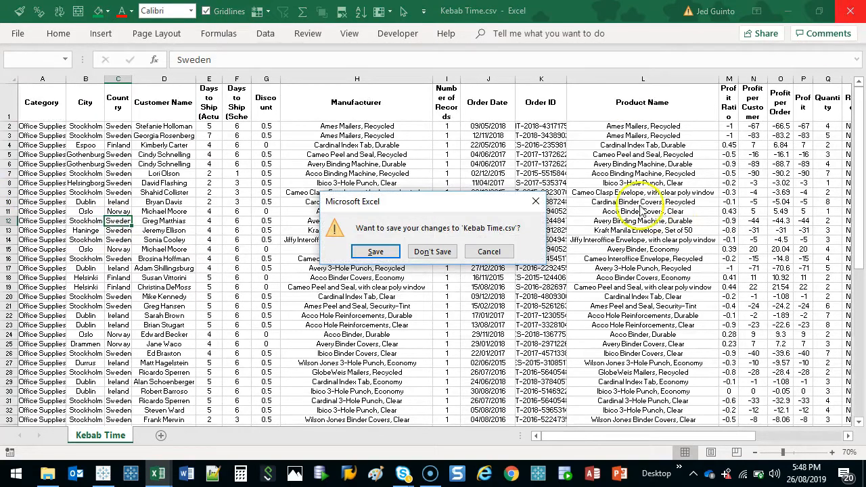
click(419, 255)
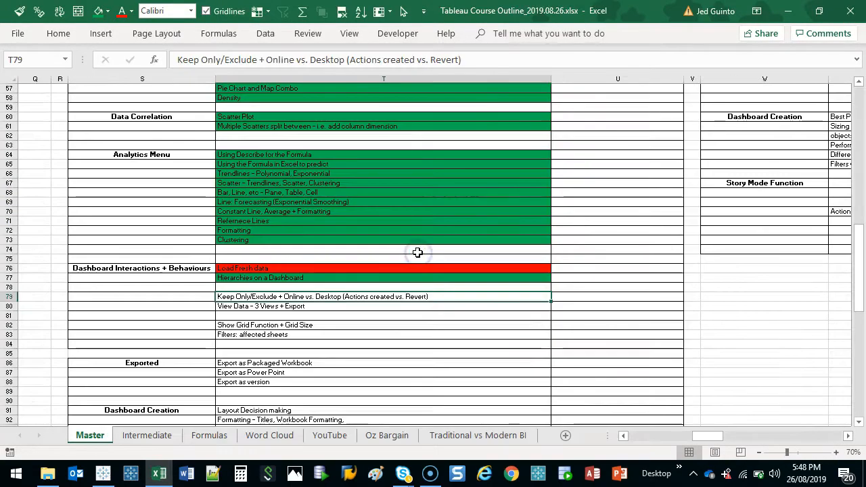